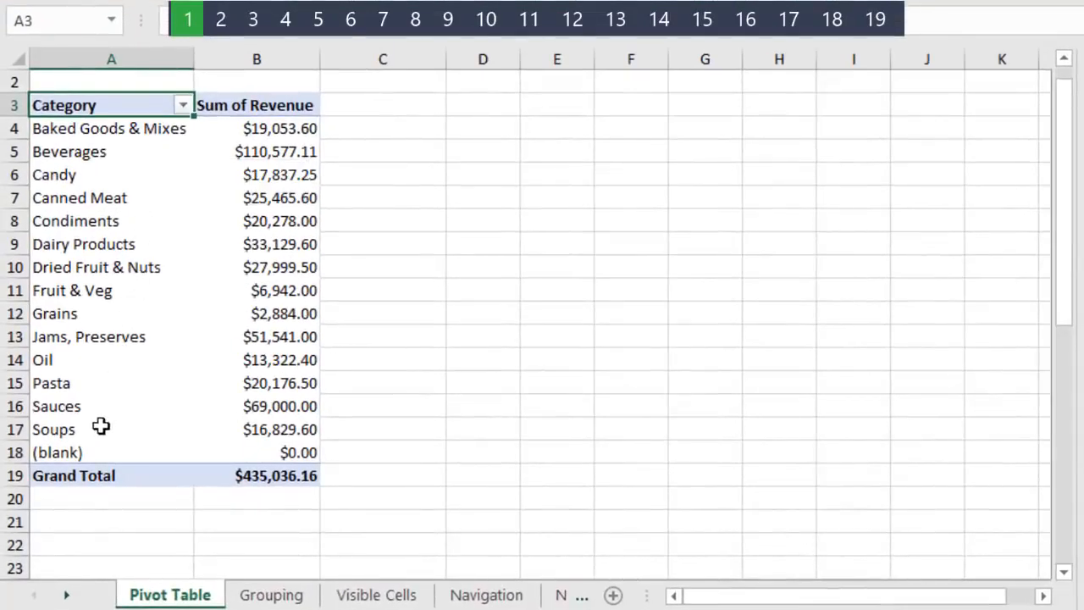
Step: Filter the (blank) item out of the pivot table's Category field and check its entry in the filter list
click(75, 453)
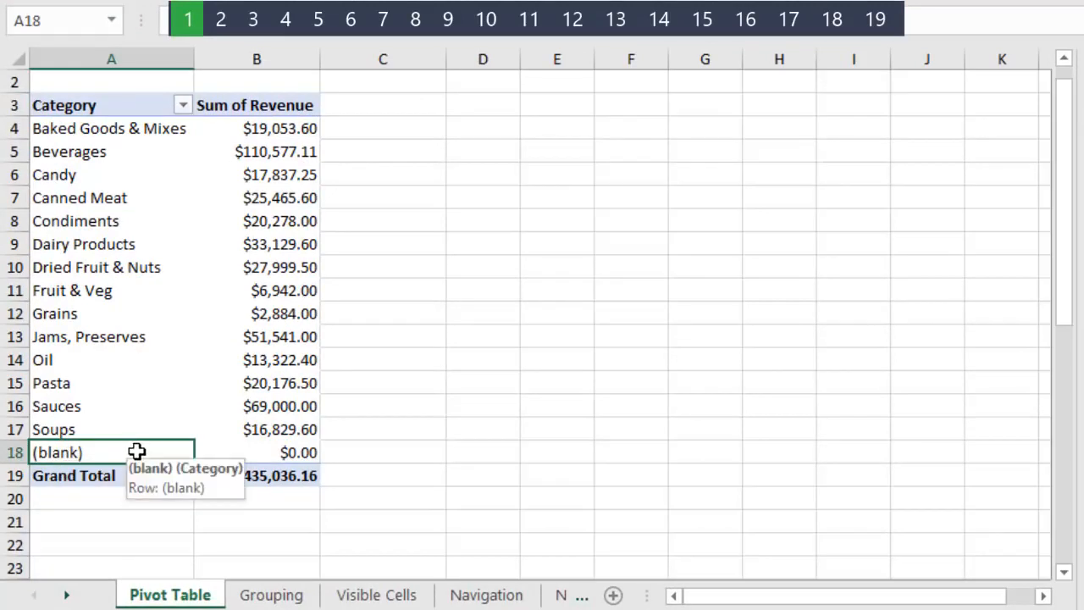
key(ctrl+minus)
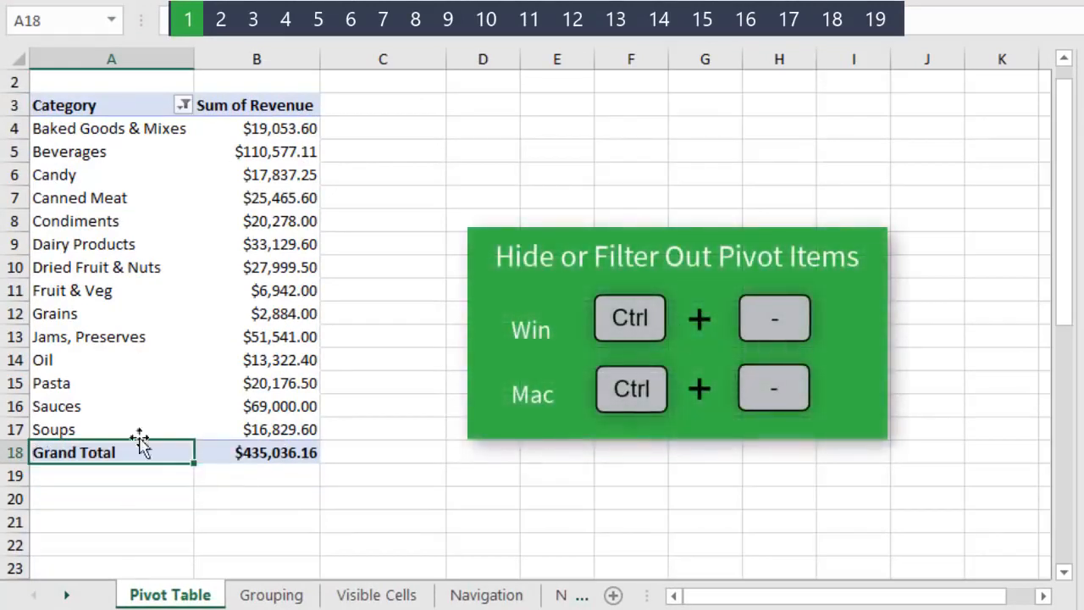
click(183, 105)
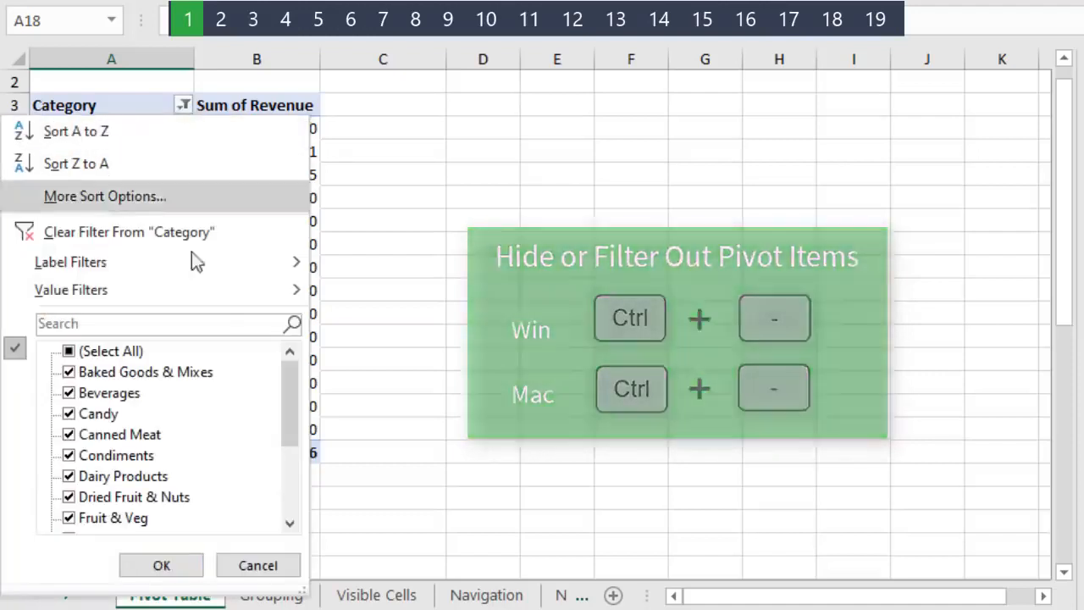
drag(291, 387, 254, 497)
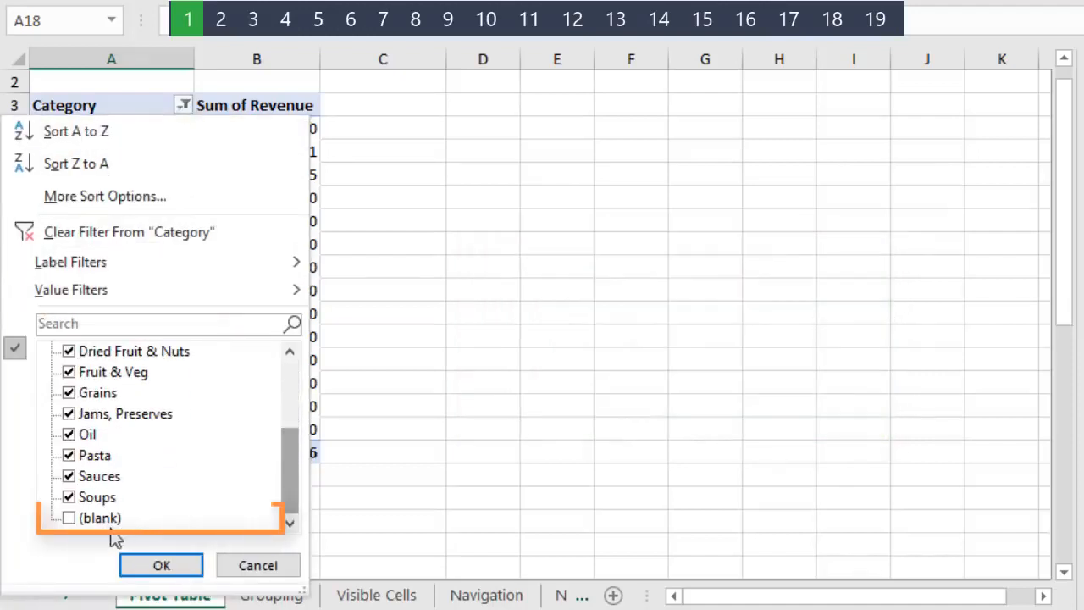
click(256, 565)
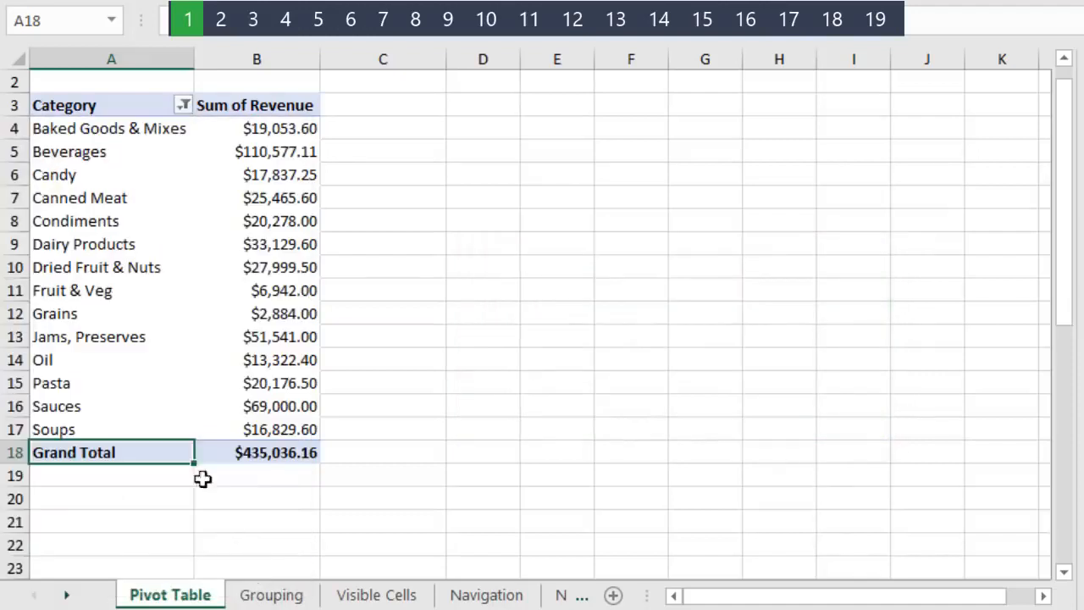
Step: Filter Condiments, Dairy Products and Dried Fruit & Nuts out of the pivot table and open the Category filter list
drag(103, 225, 102, 273)
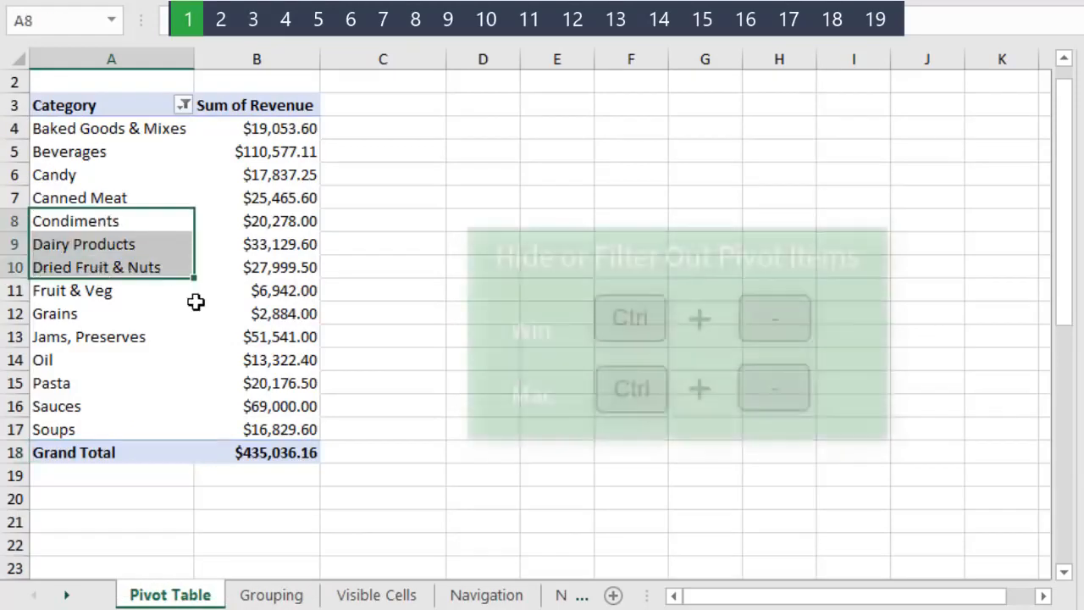
key(ctrl+minus)
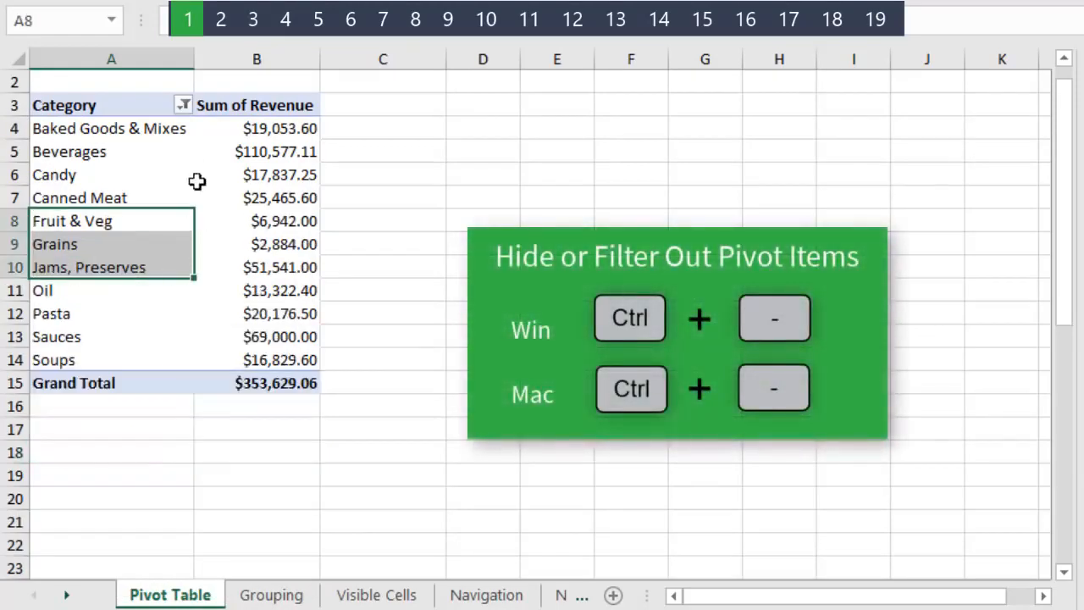
click(183, 105)
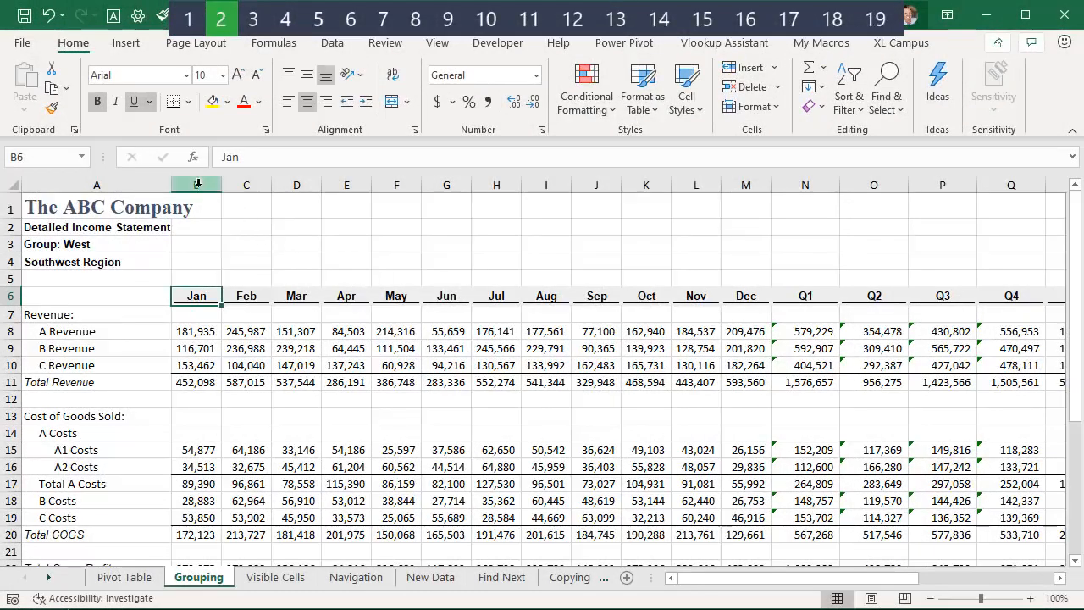
Step: Group the Jan to Dec columns B through M, test collapsing and expanding the group, and ungroup them
drag(200, 194, 733, 205)
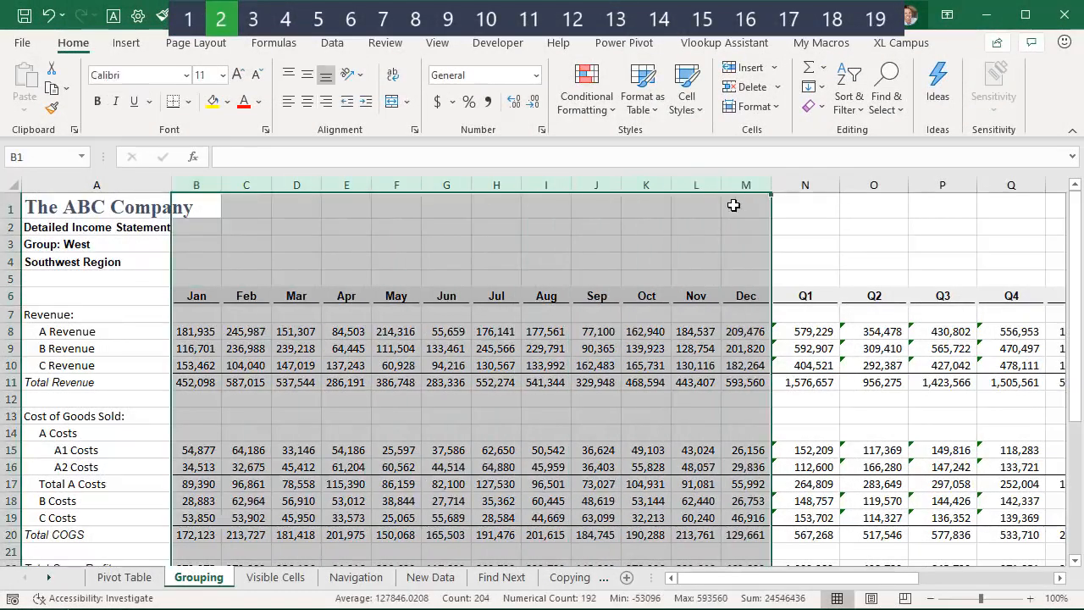
key(shift+alt+Right)
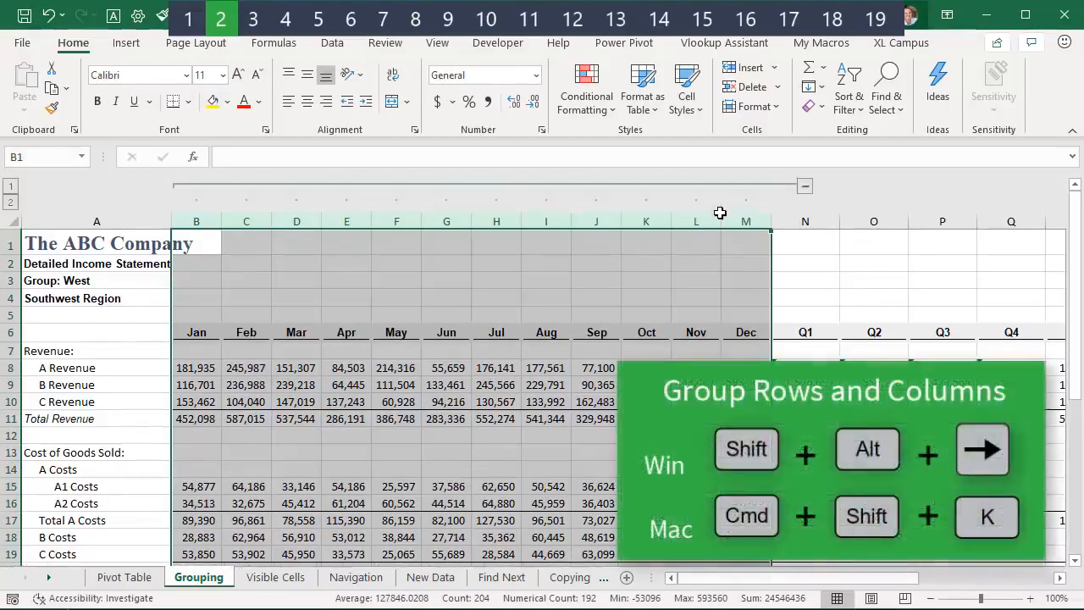
click(804, 185)
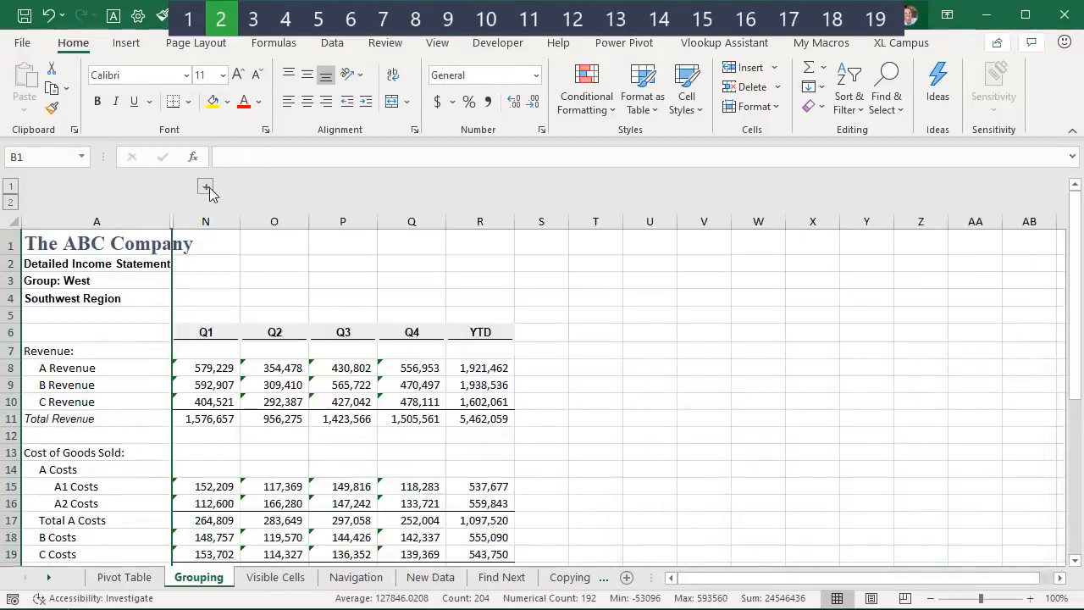
click(206, 187)
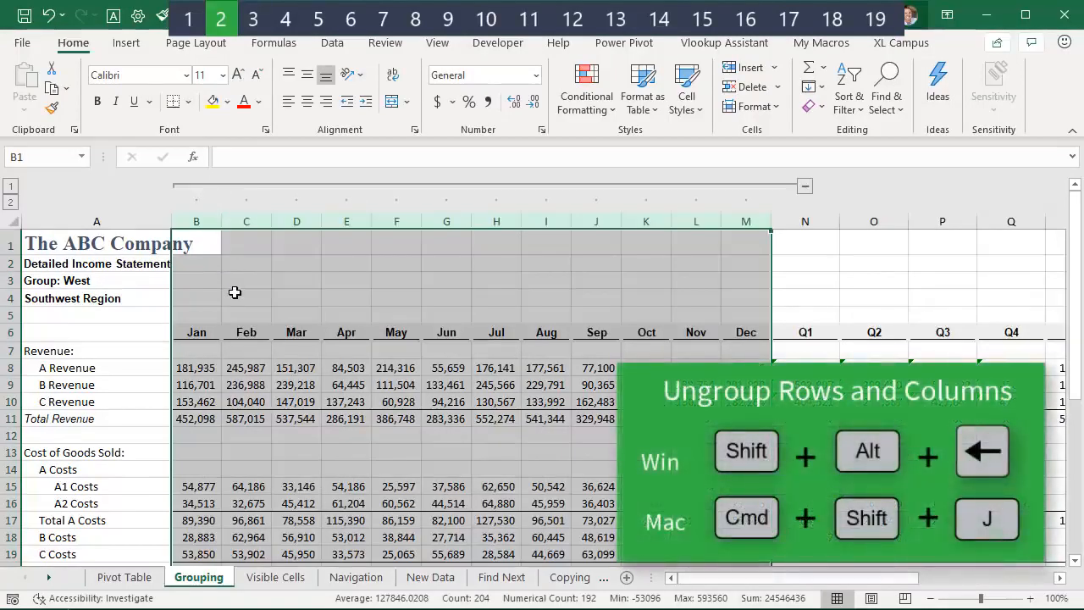
key(shift+alt+Left)
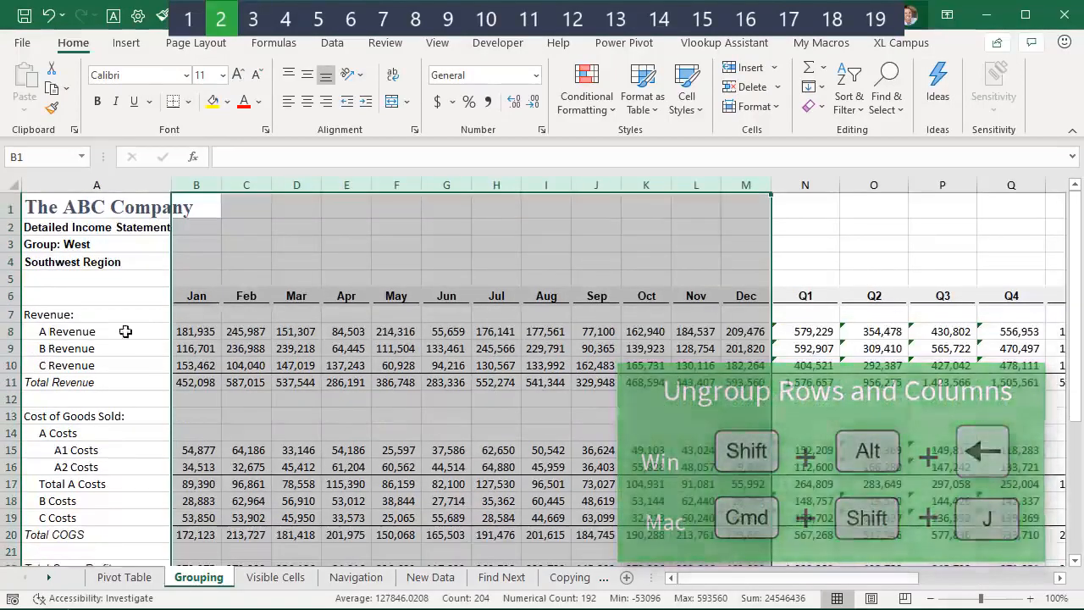
Step: Group the A, B and C Revenue rows 8 to 10 of the income statement
drag(10, 332, 13, 361)
key(shift+alt+Right)
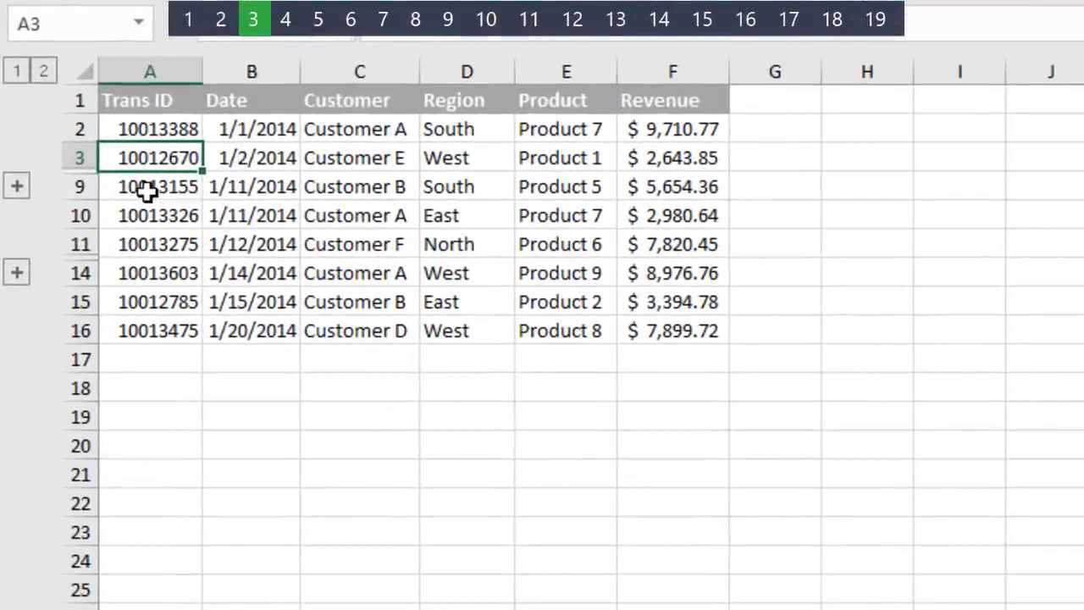
Step: Copy only the visible cells of the Trans ID range A3:A9 and paste them starting at cell D18
drag(150, 162, 150, 183)
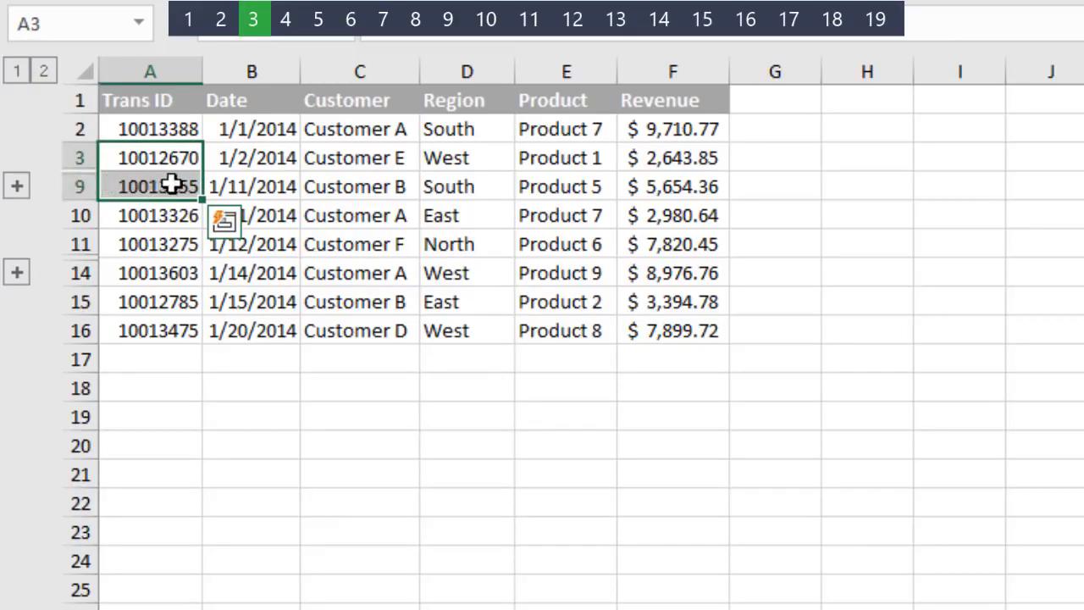
key(alt+semicolon)
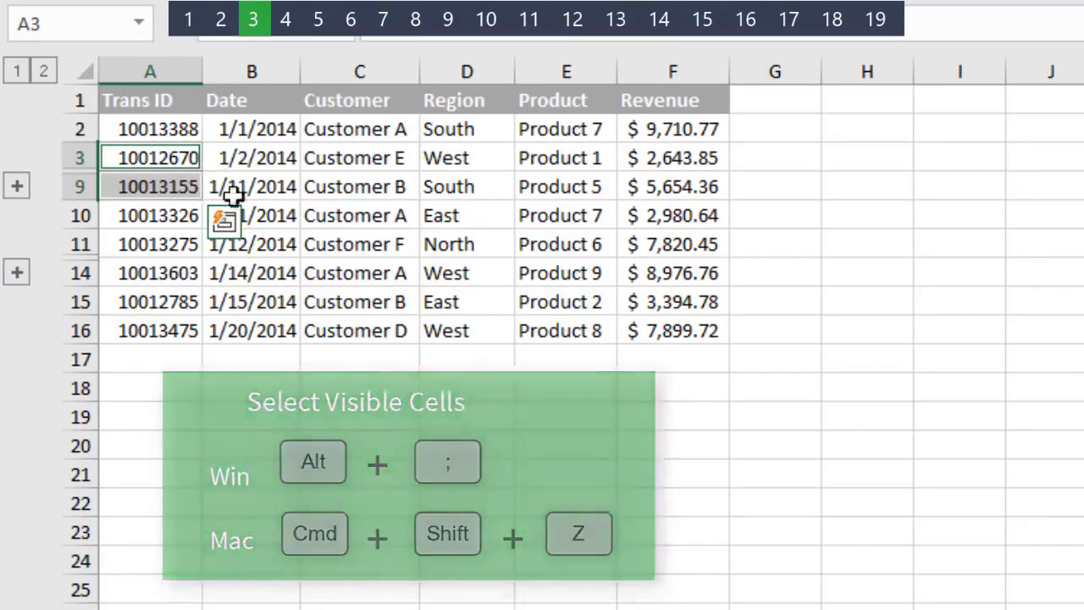
key(ctrl+c)
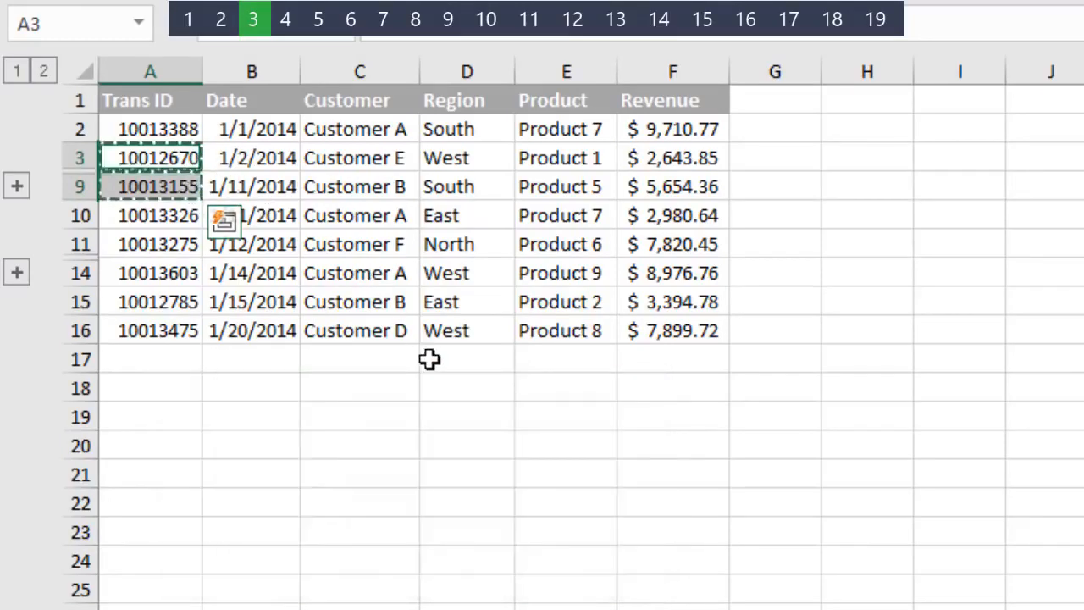
click(462, 398)
key(ctrl+v)
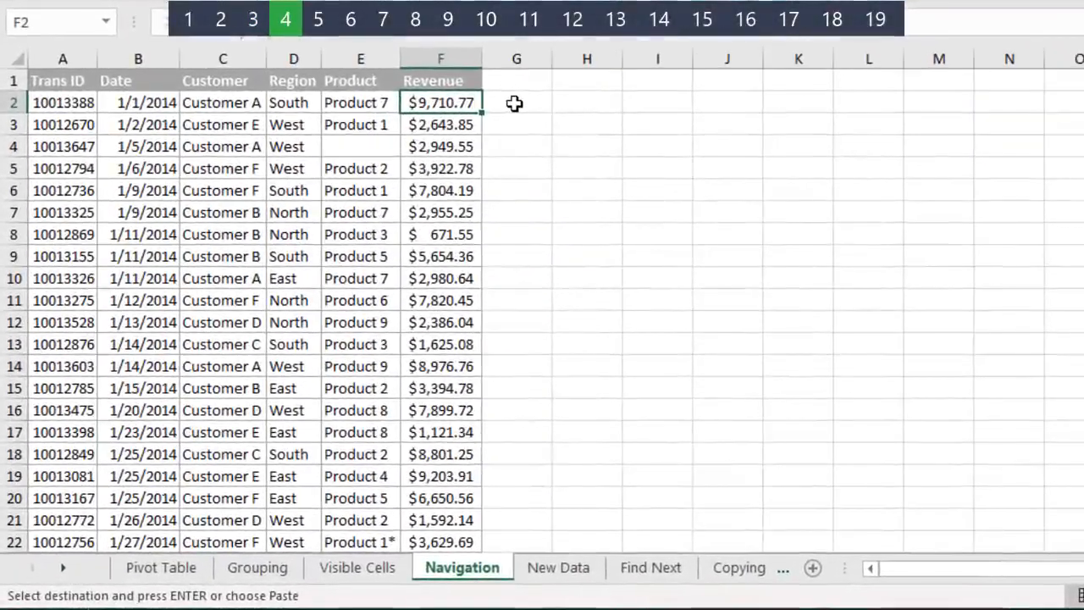
Step: Select the Revenue values from F2 to the last data row and bring the active cell back into view
key(ctrl+shift+Down)
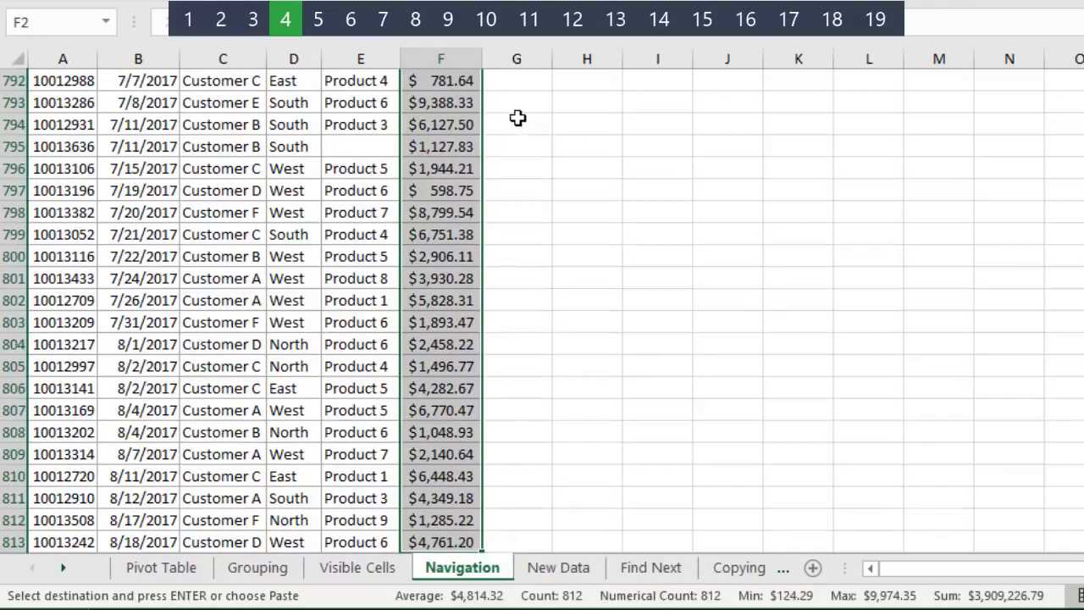
key(ctrl+BackSpace)
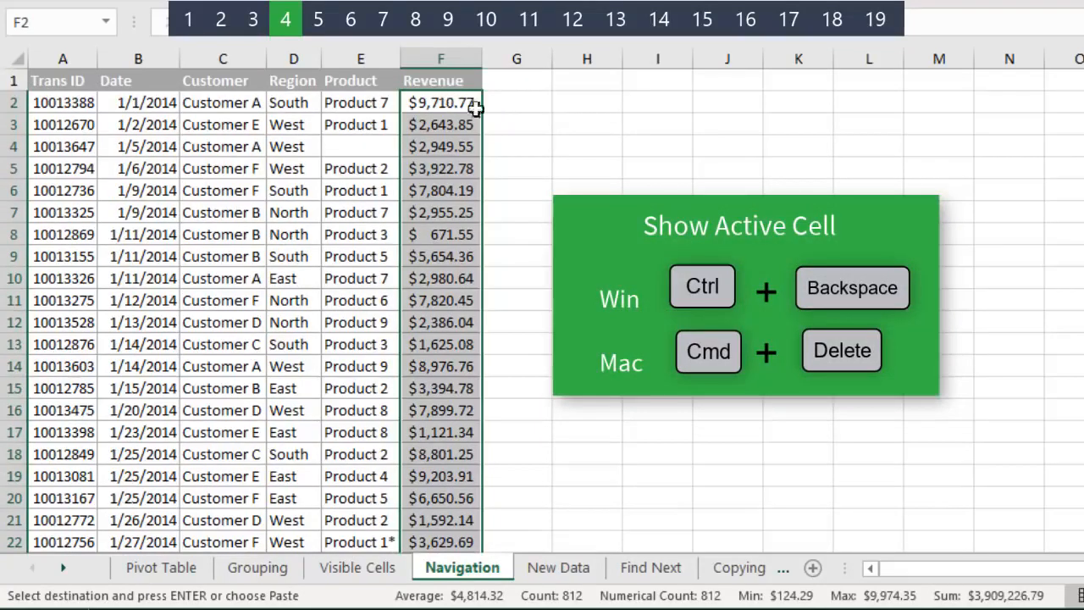
Step: Select the entire data region on the Navigation sheet and cycle the active cell through its corners back to A1
click(72, 103)
key(ctrl+a)
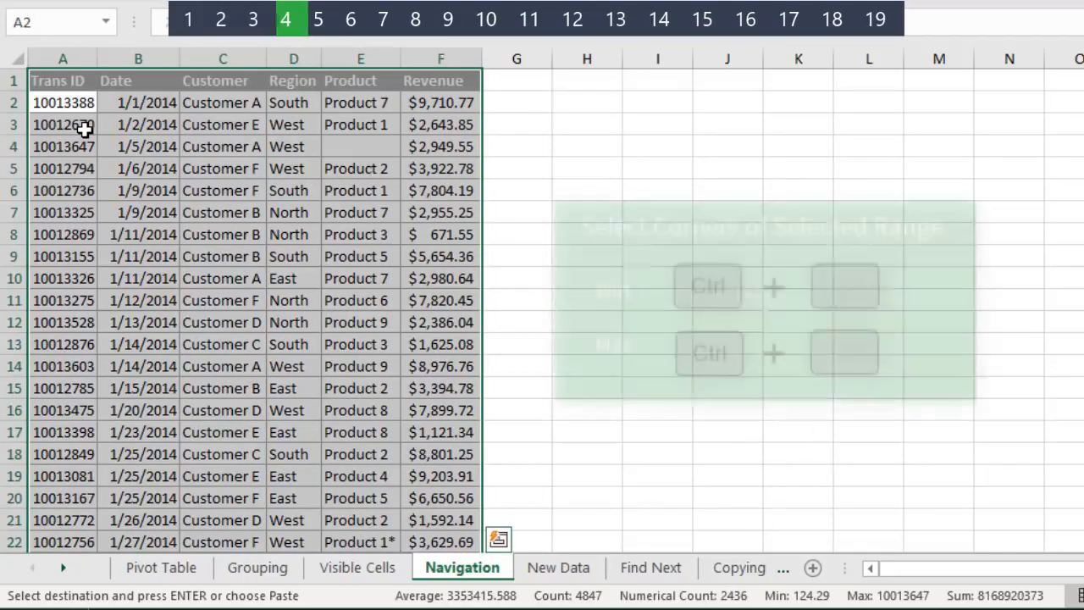
key(ctrl+period)
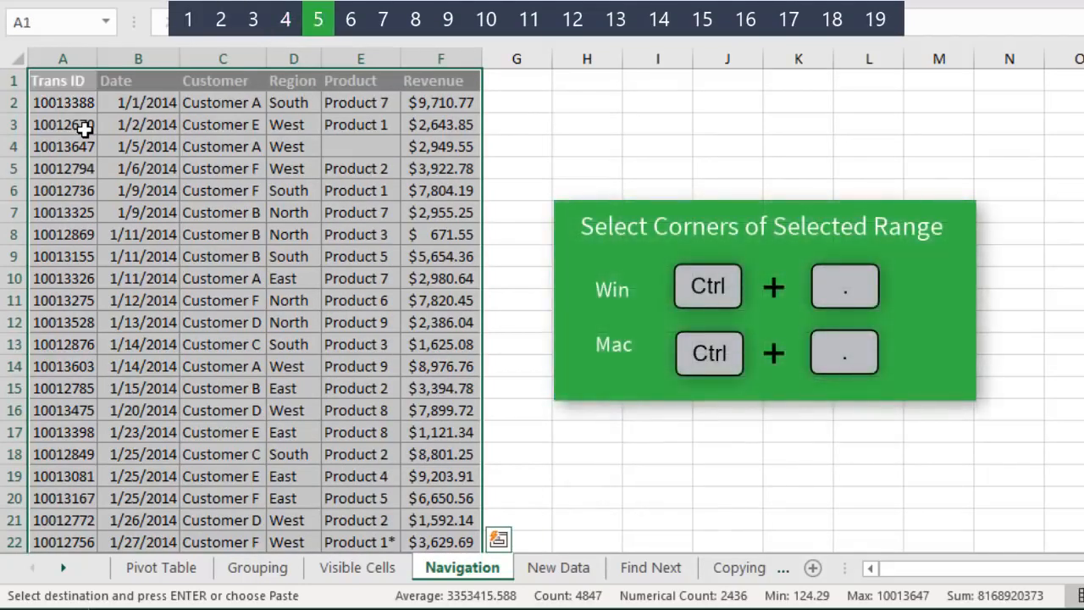
key(ctrl+period)
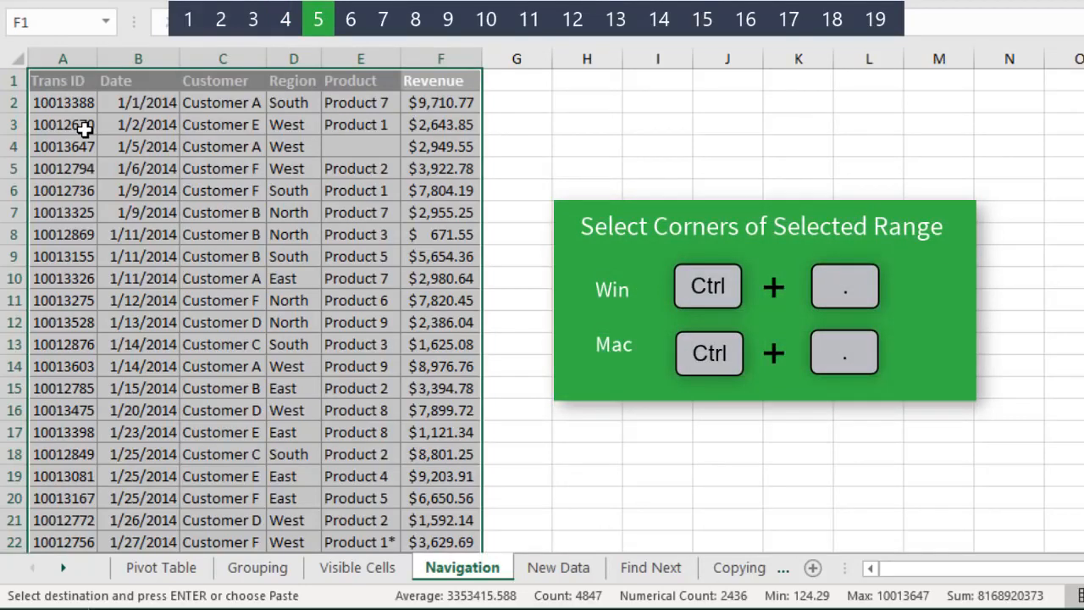
key(ctrl+period)
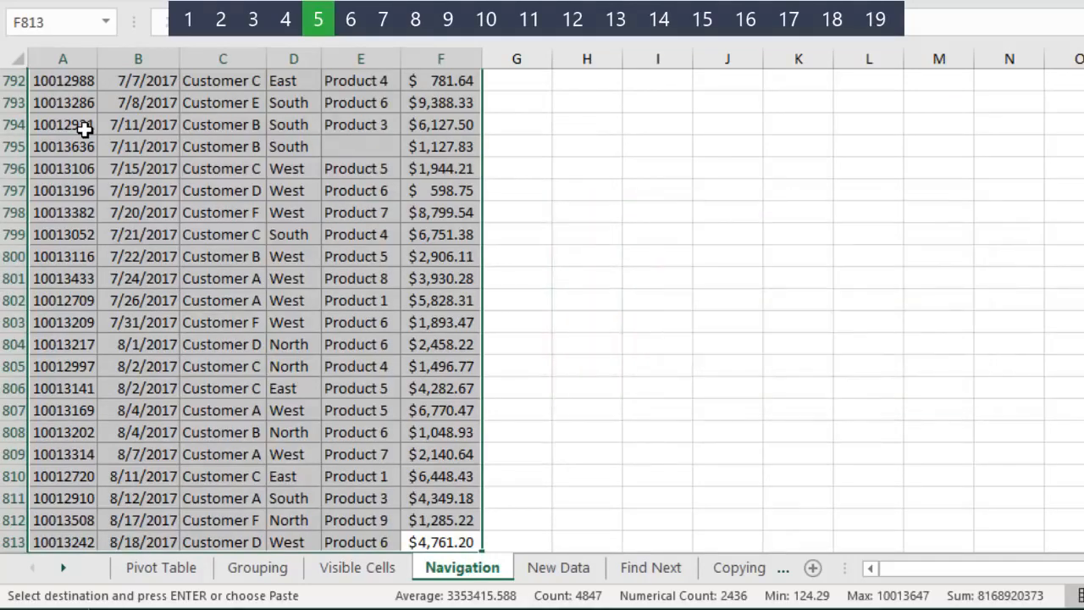
key(ctrl+period)
key(ctrl+period)
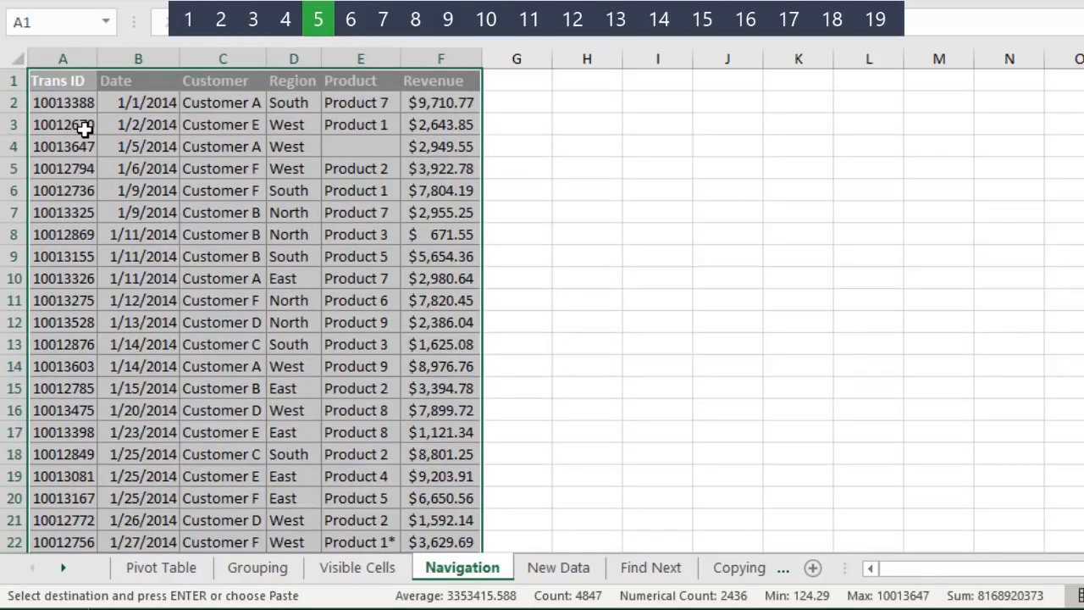
Step: Go to cell A565 using the Go To dialog
key(F5)
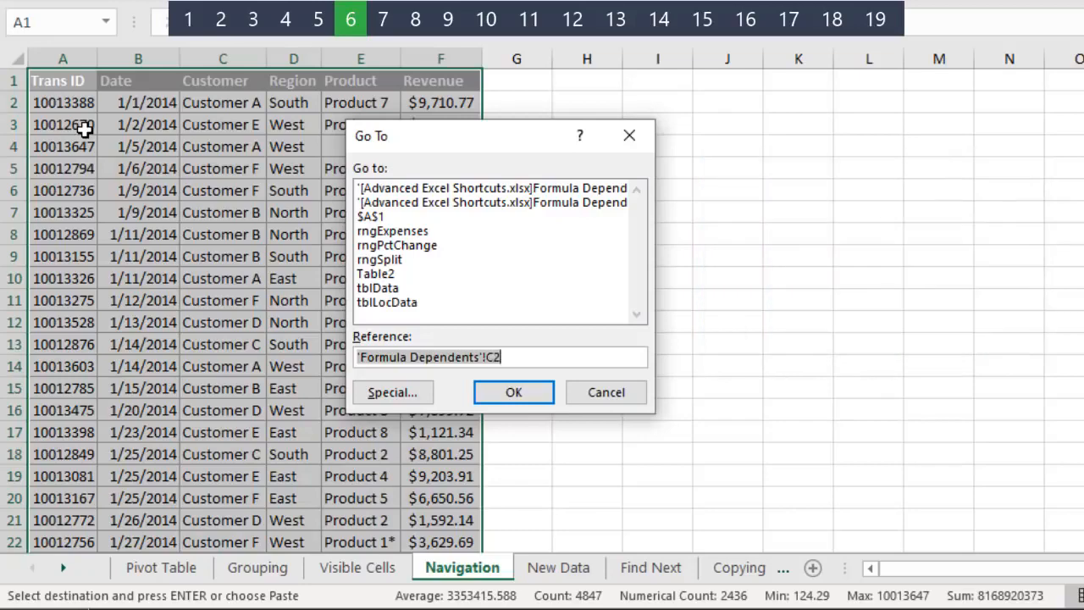
text(a565)
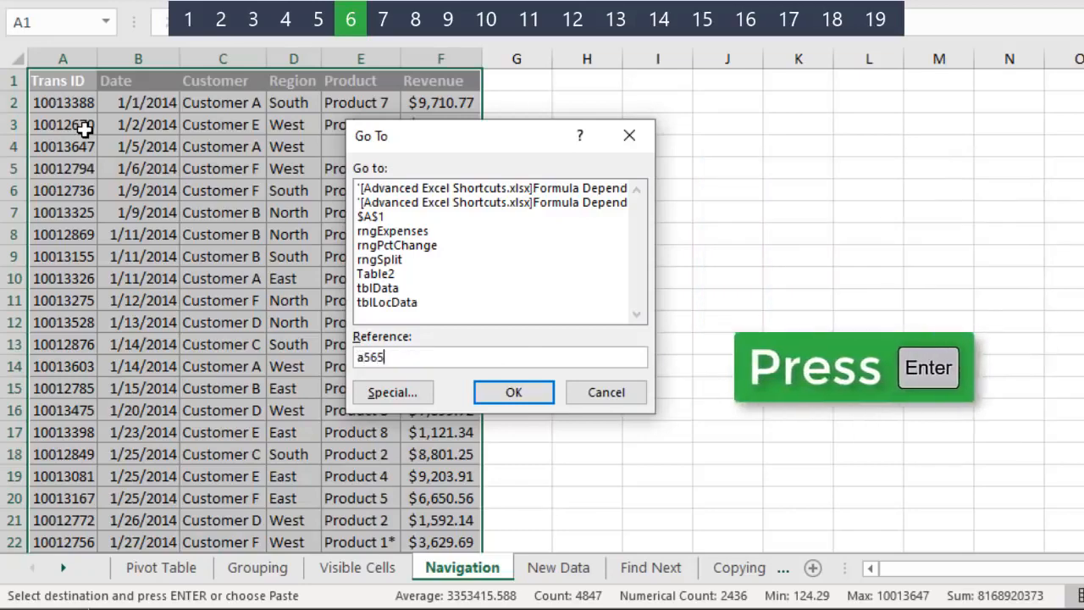
key(Return)
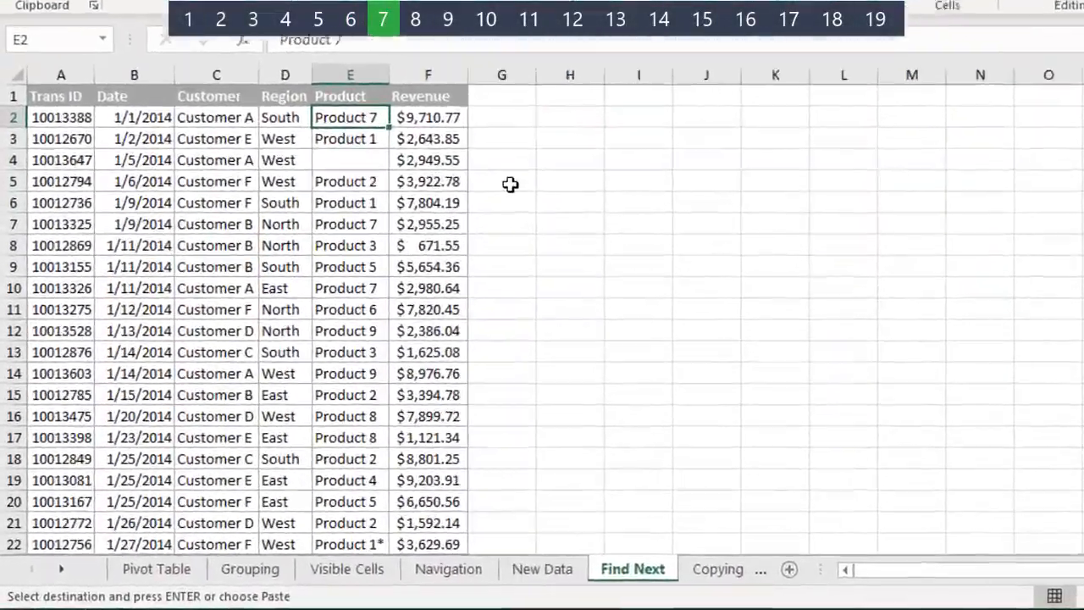
Step: Find the first "Product 3" entry on the Find Next sheet and close the search dialog
key(ctrl+f)
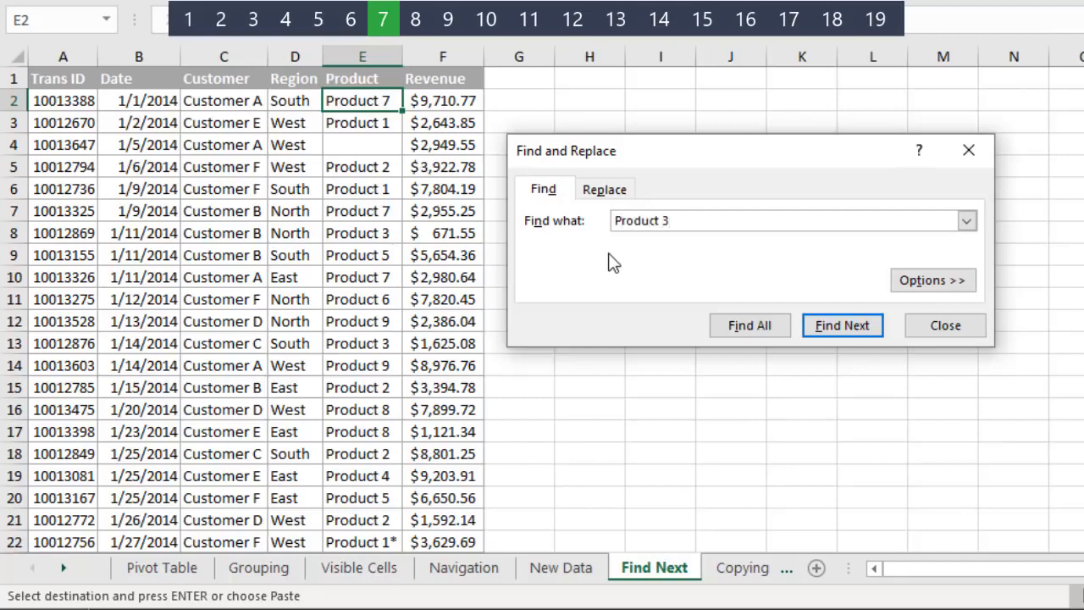
text(Product 3)
click(822, 330)
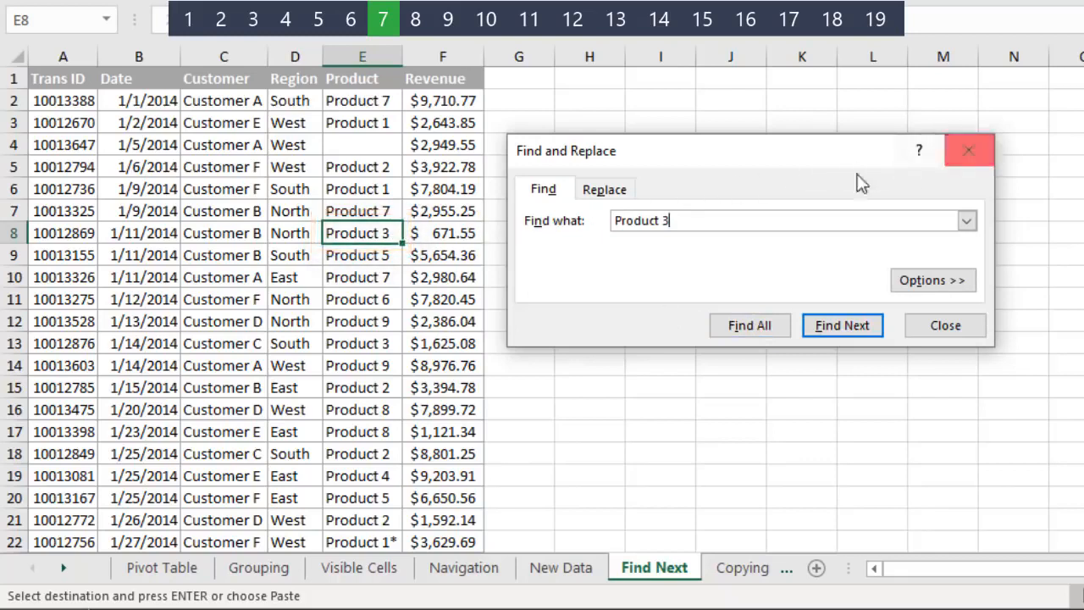
click(968, 150)
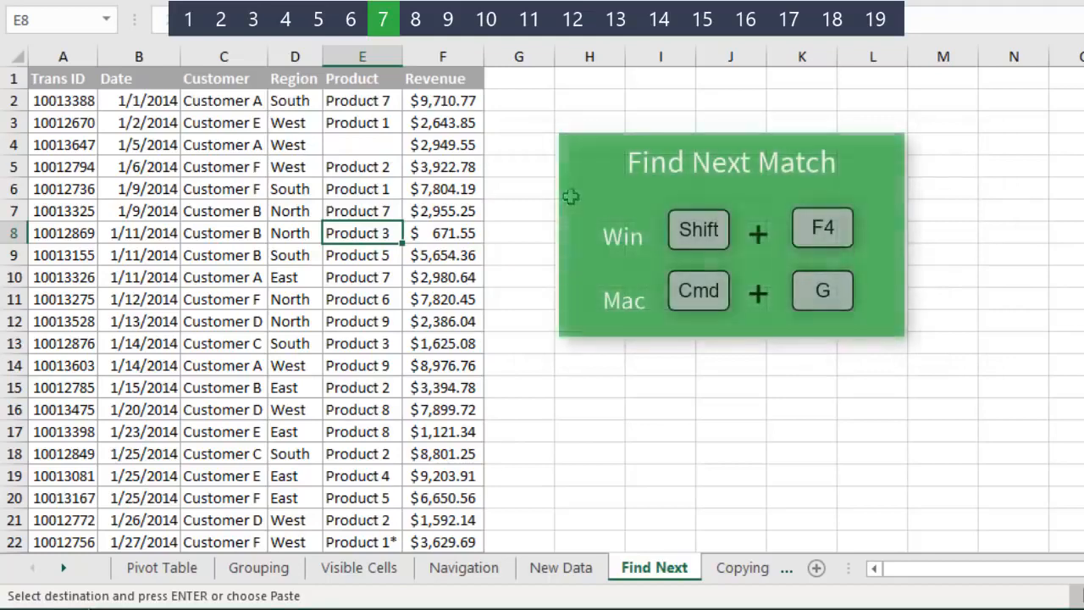
Step: Step forward through the next four "Product 3" matches with the dialog closed, and return to the previous match in E27
key(shift+F4)
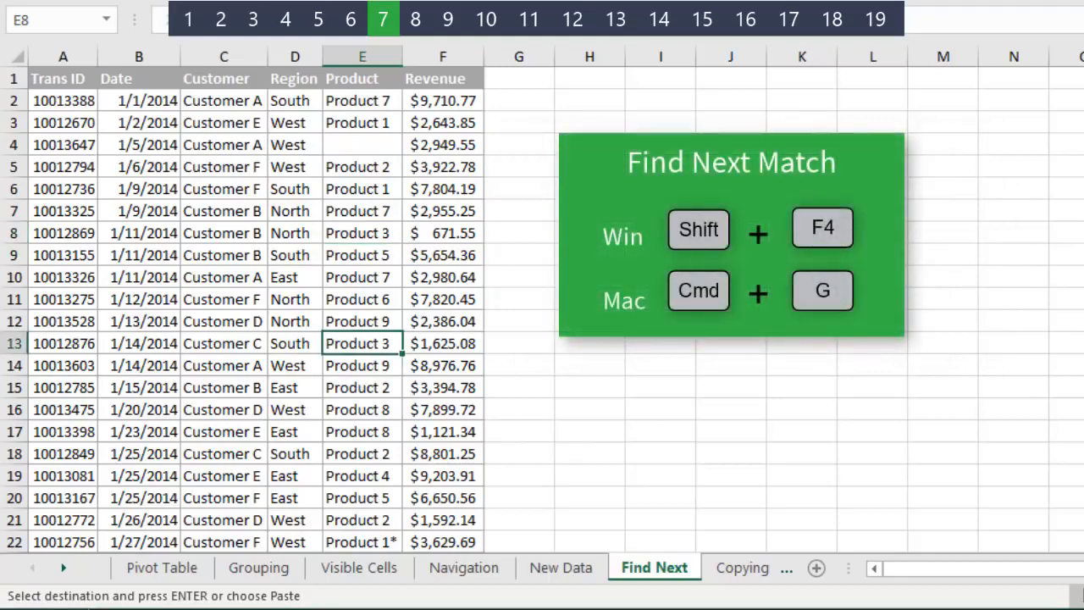
key(shift+F4)
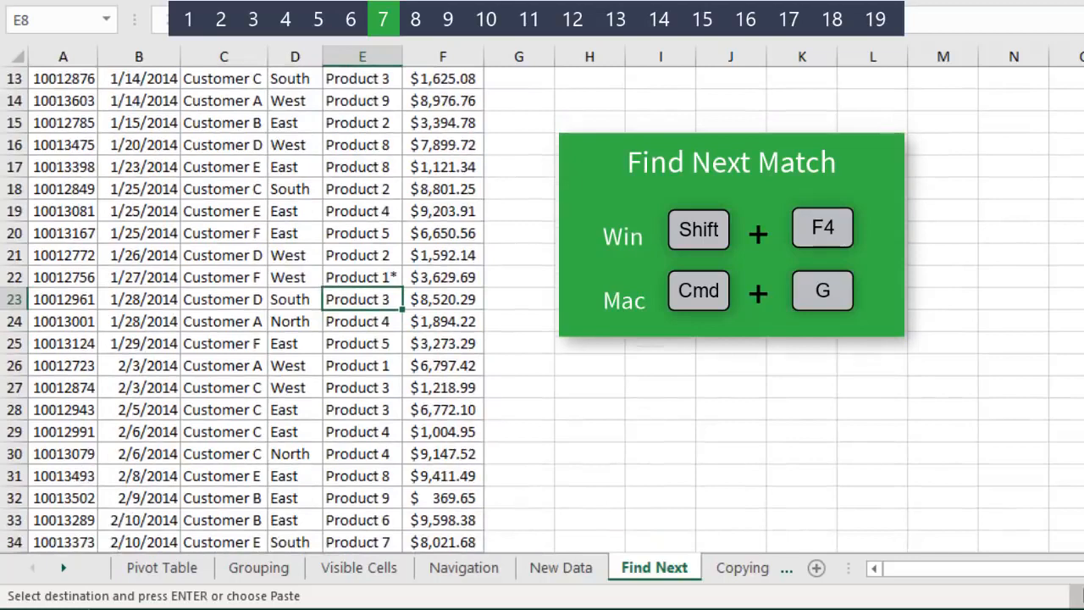
key(shift+F4)
key(shift+F4)
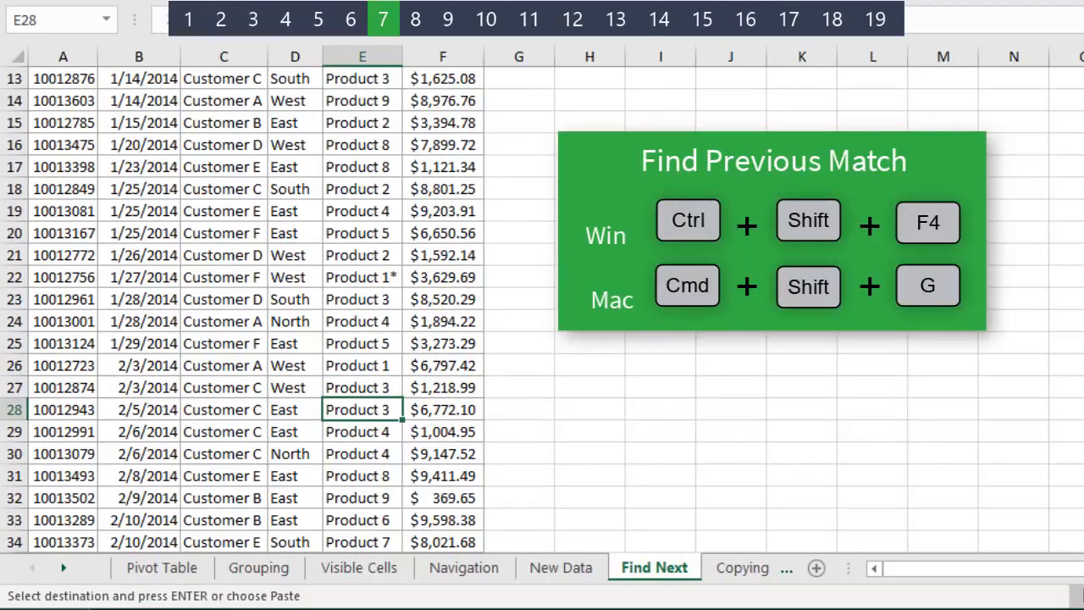
key(ctrl+shift+F4)
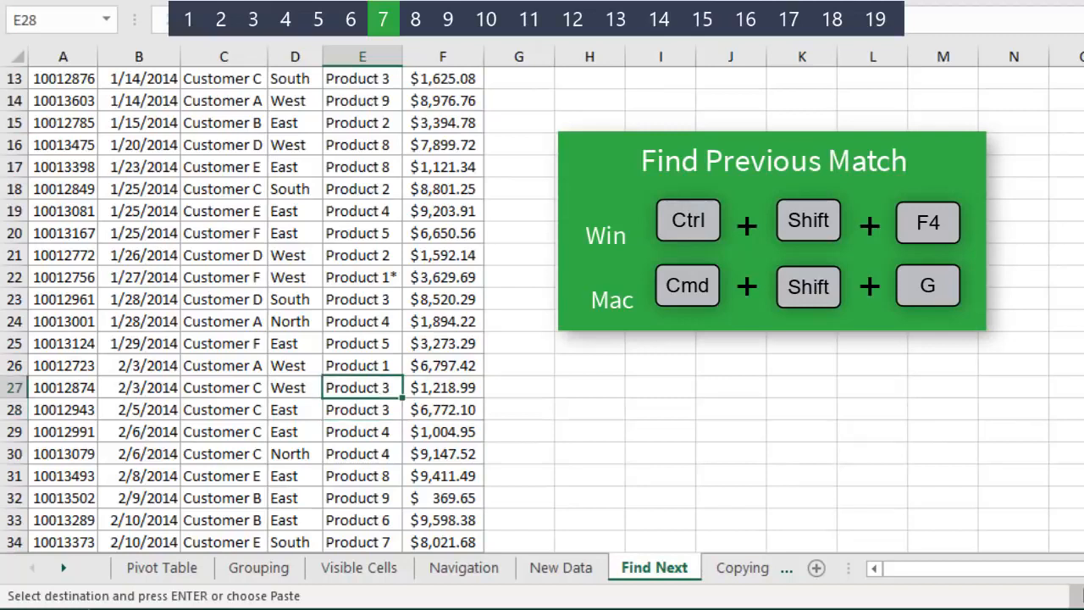
Step: Go back to the previous "Product 3" match in E23, and open the Find dialog's extended options to view the search order choices
key(ctrl+shift+F4)
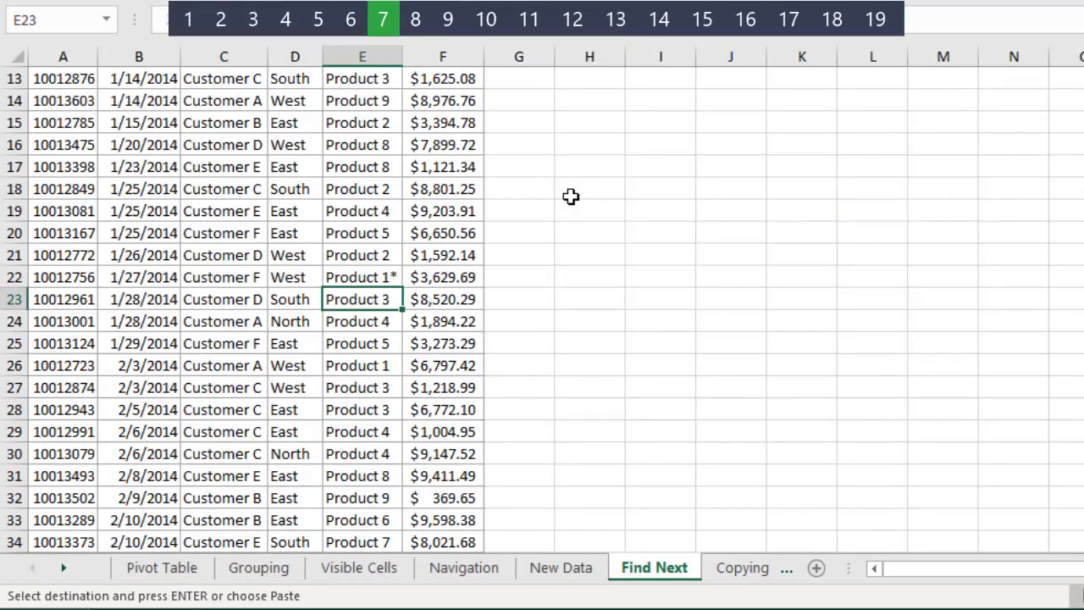
key(ctrl+f)
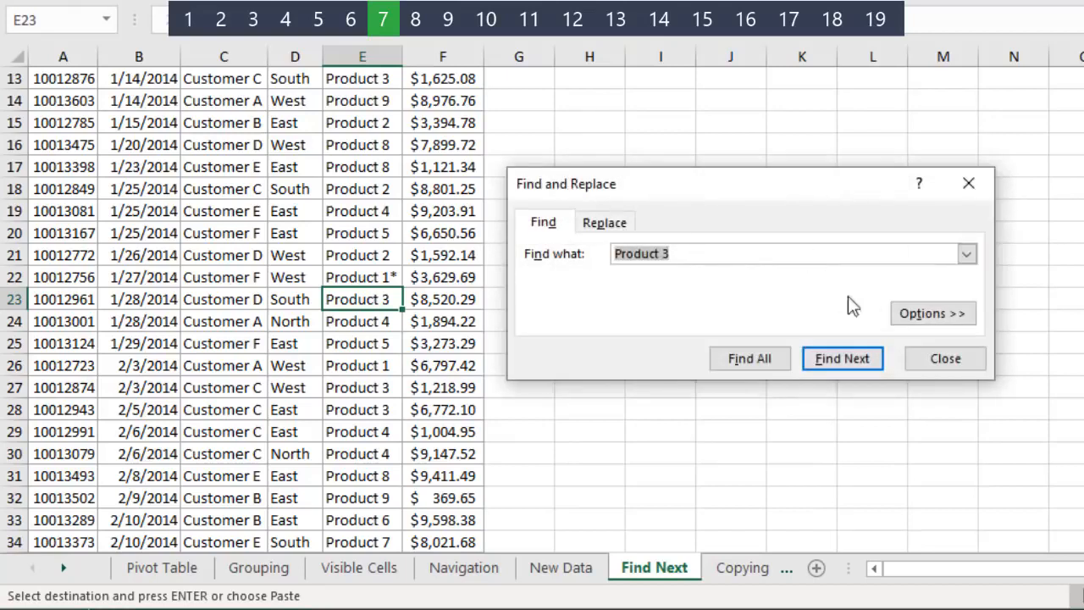
click(915, 322)
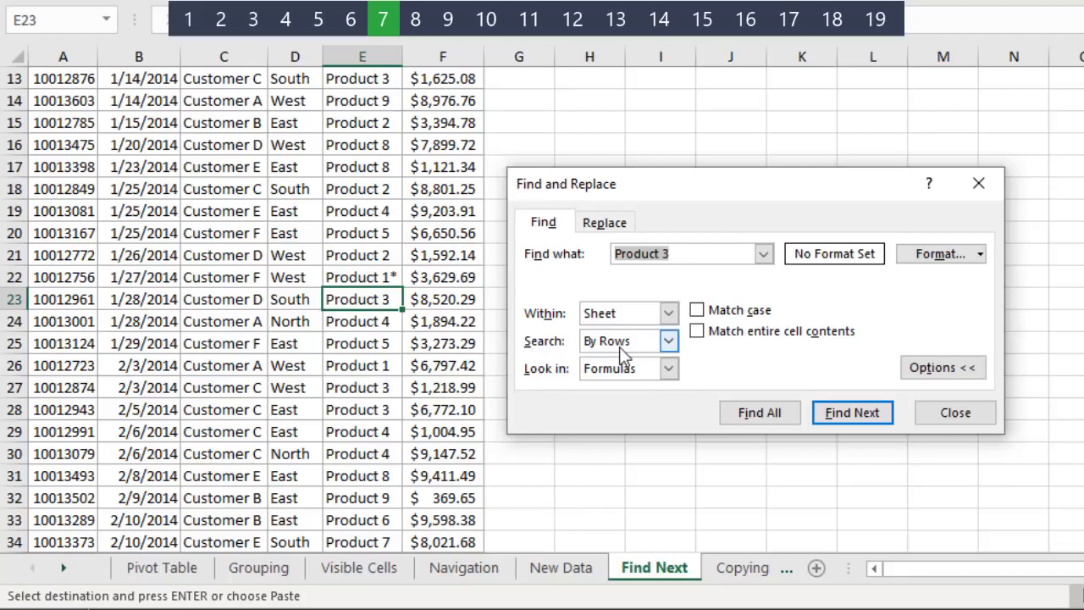
click(669, 341)
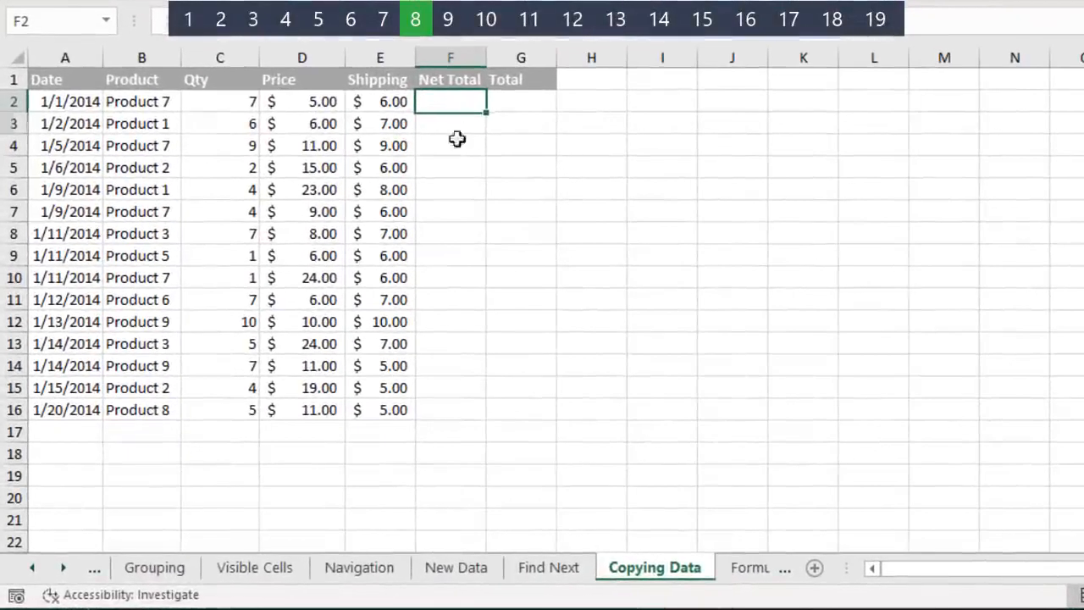
Step: Enter the formula =C2*D2 into all Net Total cells F2:F16 at once on the Copying Data sheet
drag(451, 102, 454, 413)
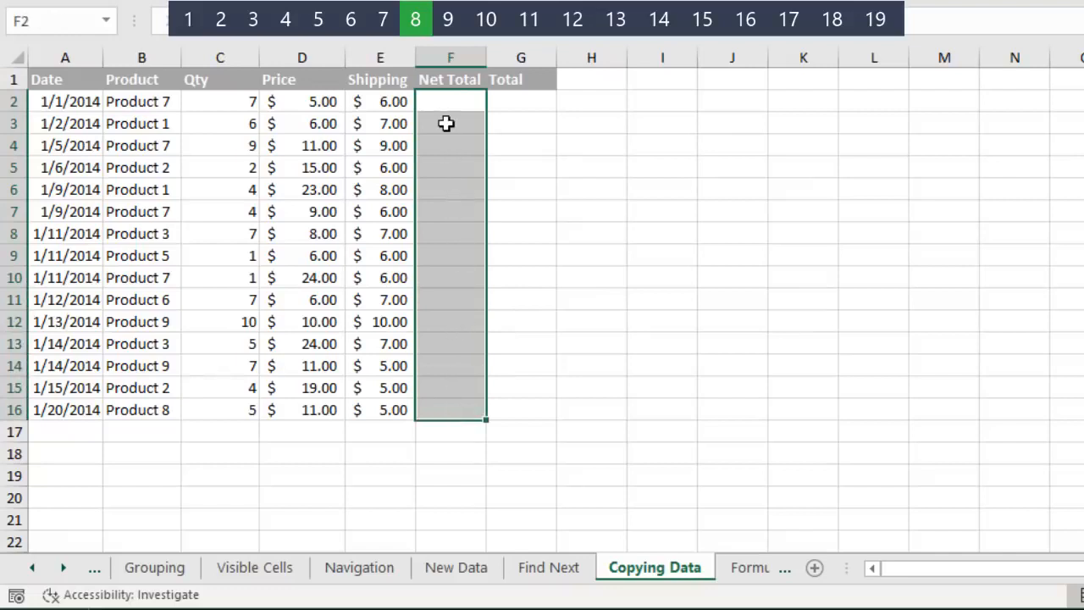
text(=)
key(Left)
key(Left)
key(Left)
text(*)
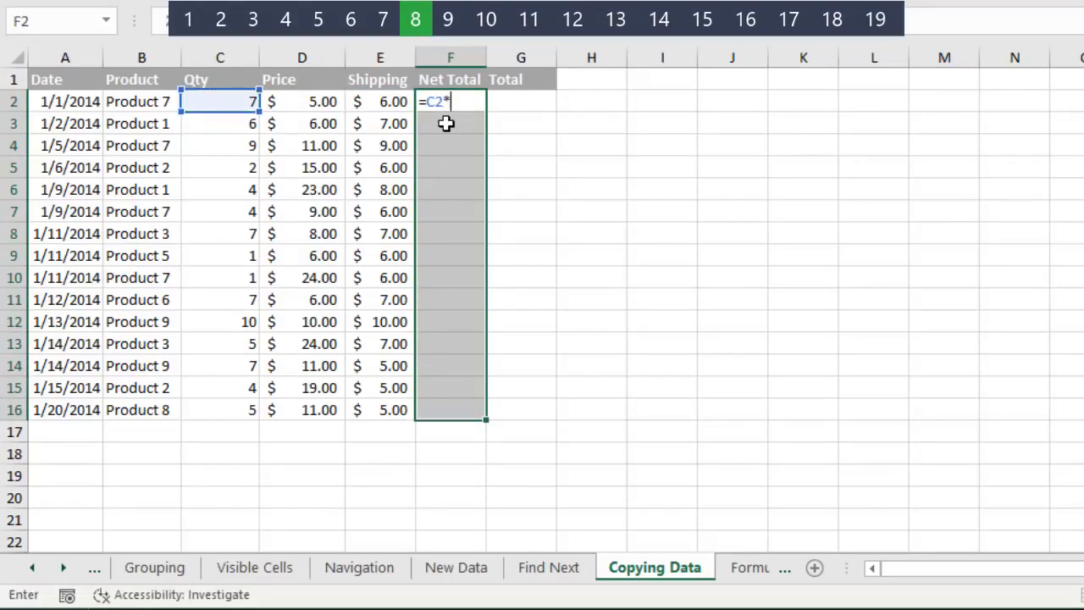
key(Left)
key(Left)
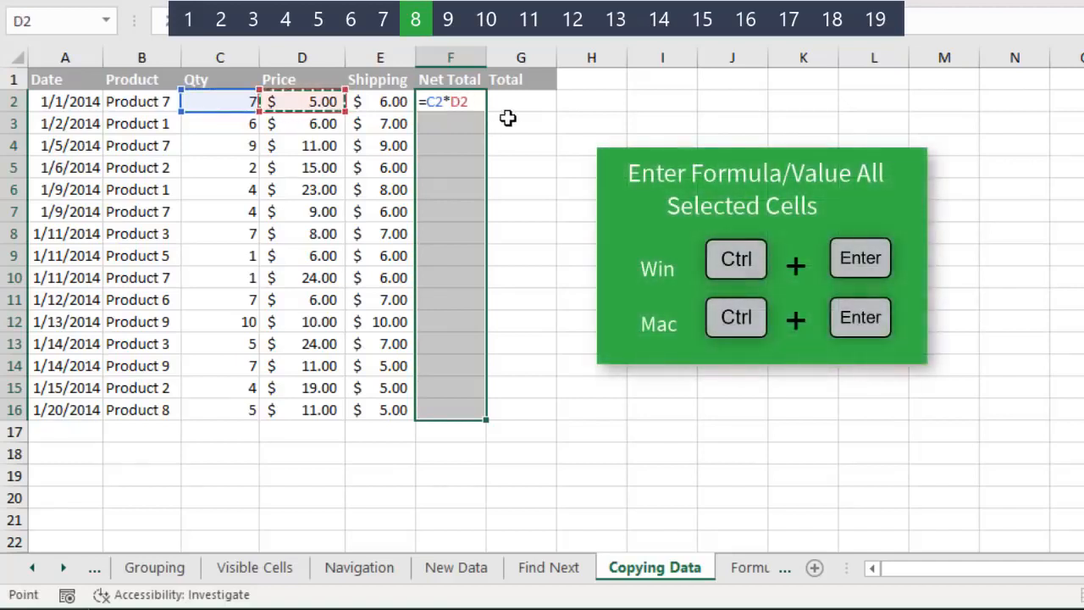
key(ctrl+Return)
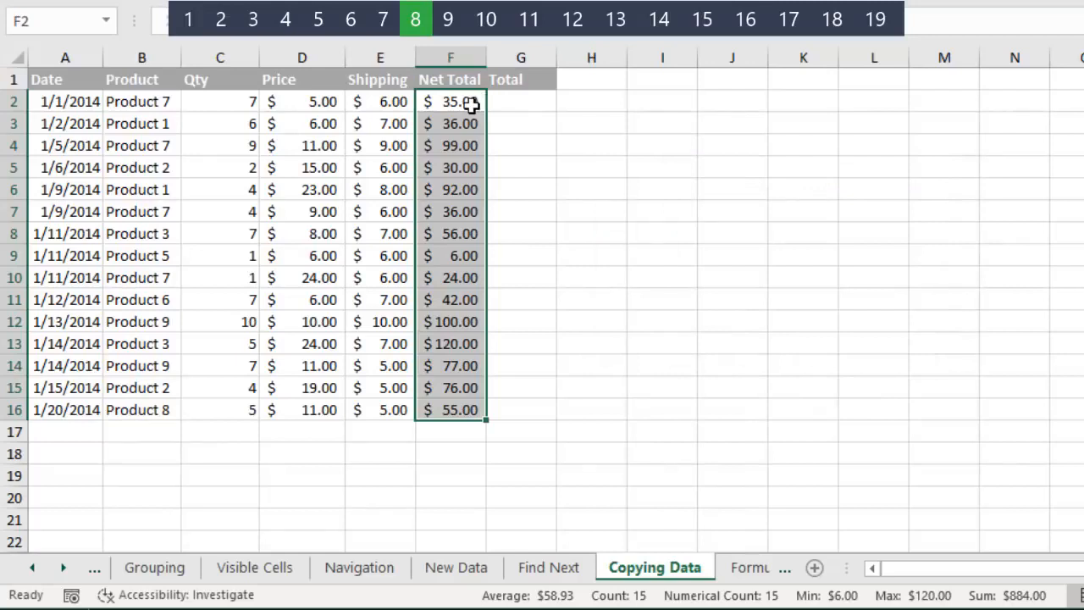
Step: Select the Total cells G2:G15 and enter the formula =E2+F2 in G2 only, keeping the range selected
click(505, 100)
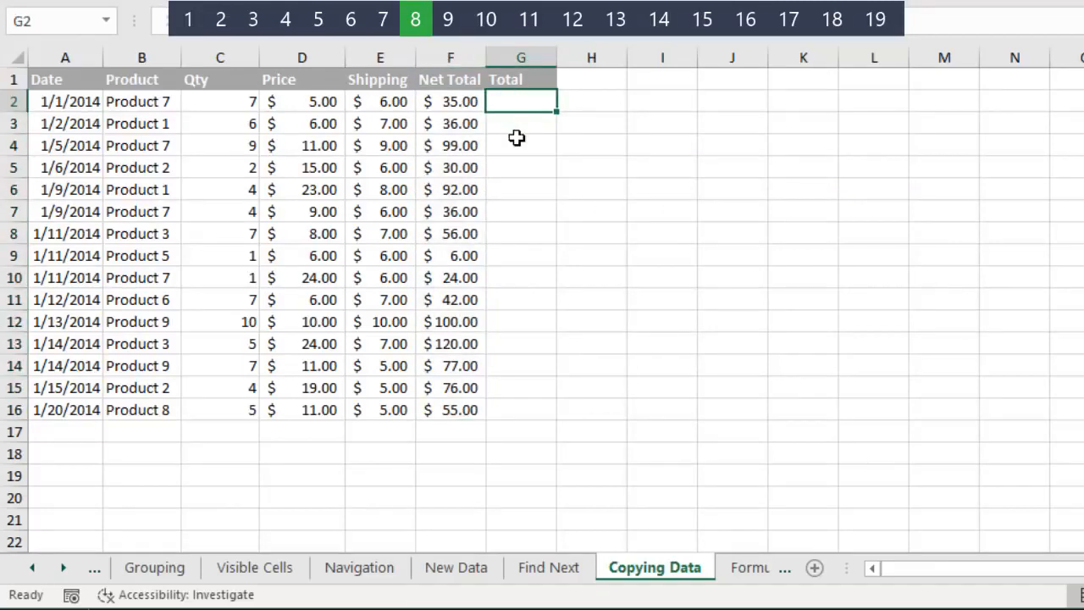
drag(520, 105, 515, 389)
text(=)
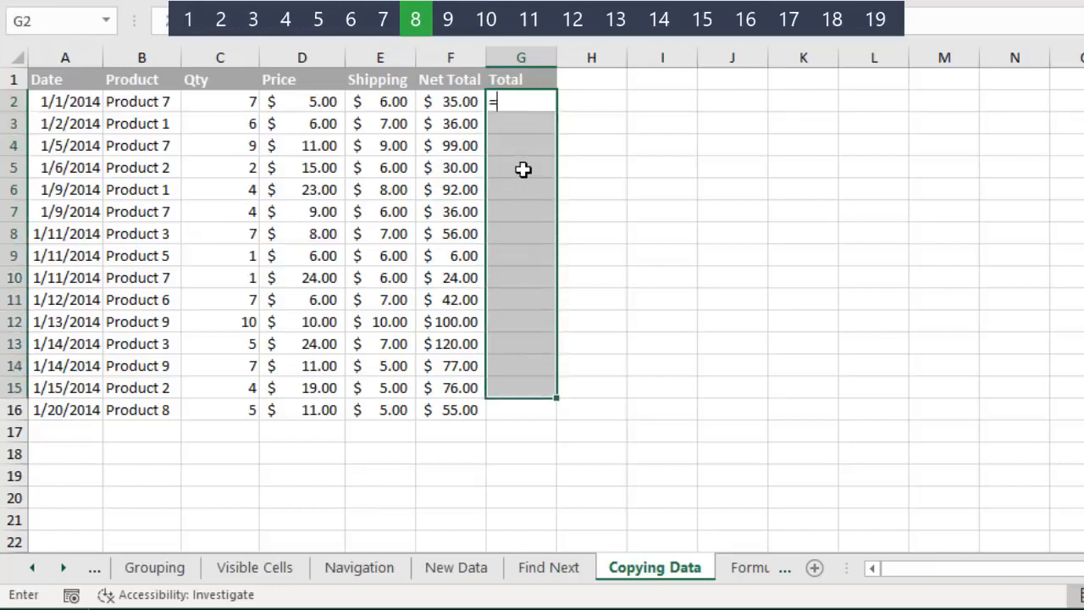
key(Left)
key(Left)
text(+)
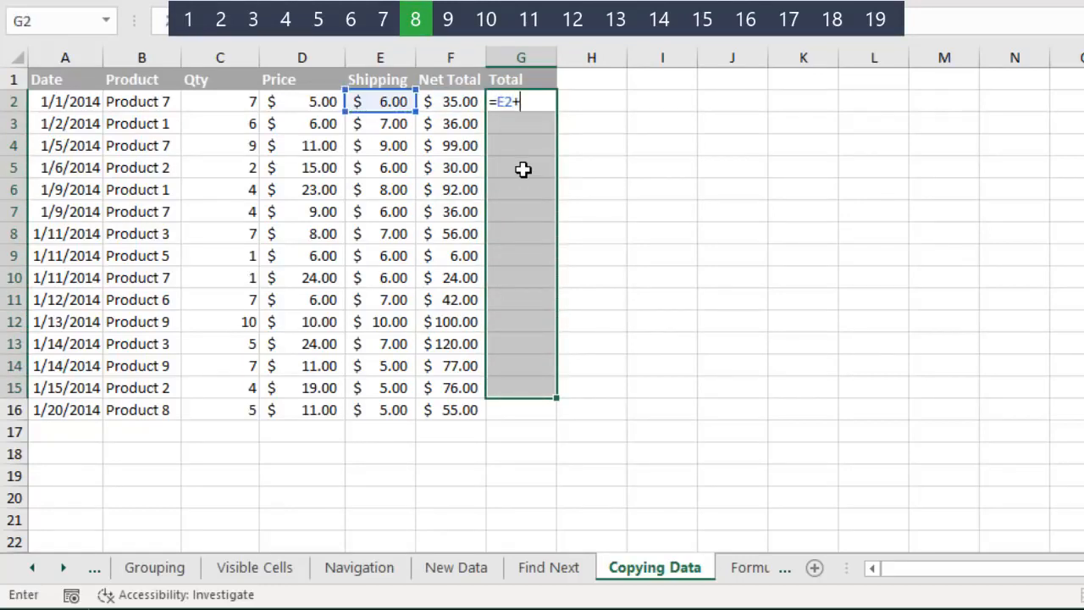
key(Left)
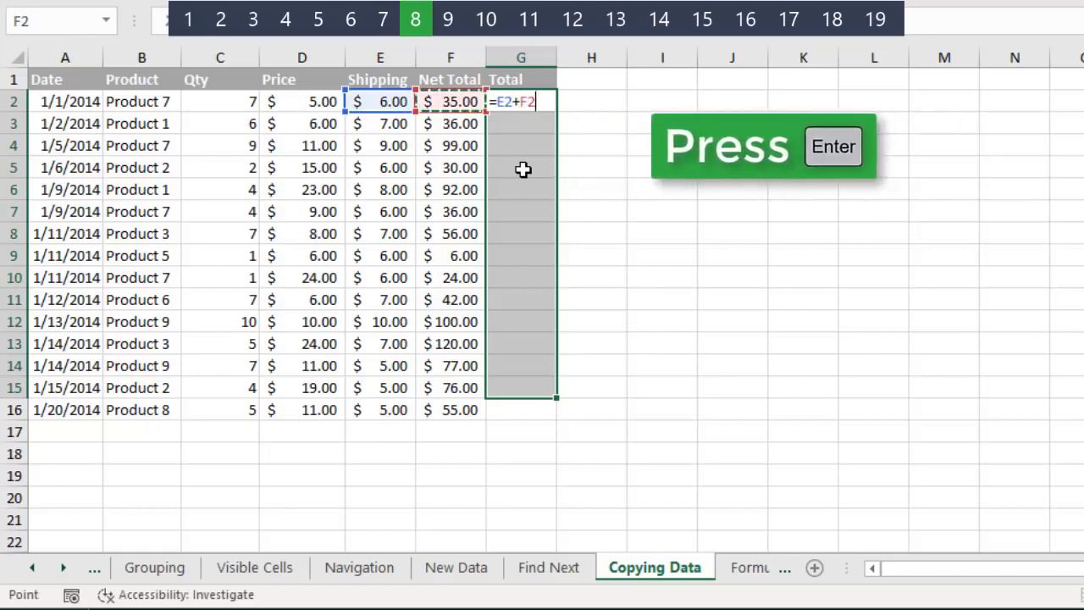
key(Return)
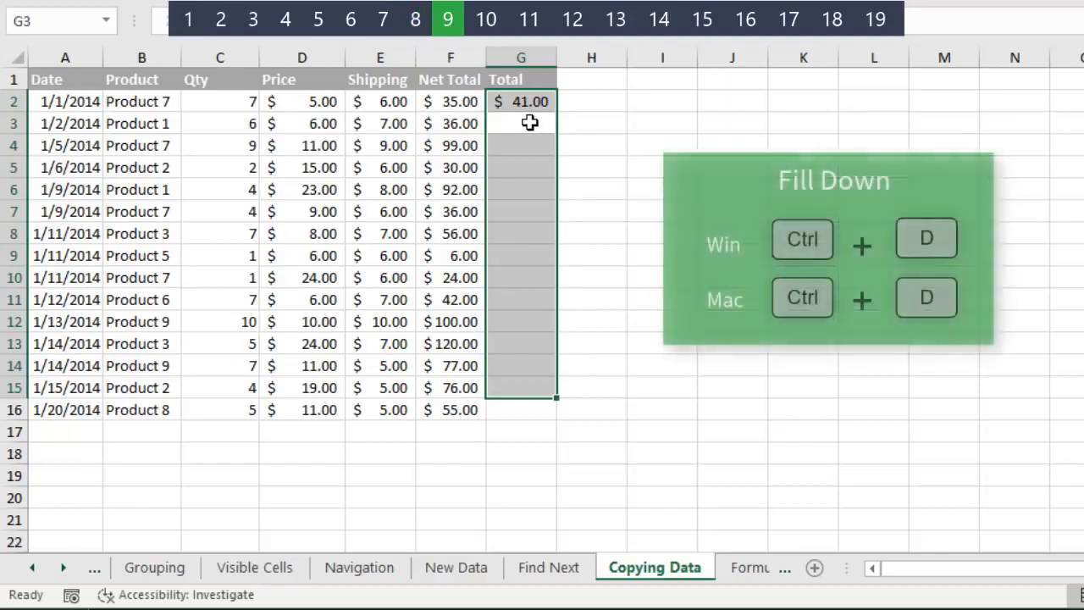
Step: Fill the Total formula down through the selected range to G15, and fill it down into G16 as well
key(ctrl+d)
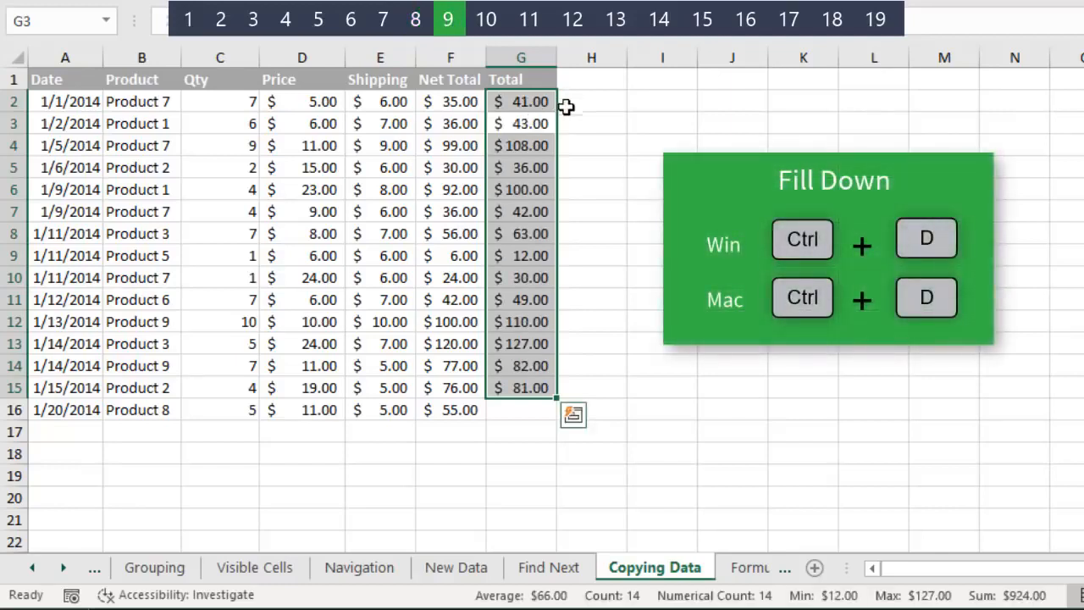
click(525, 410)
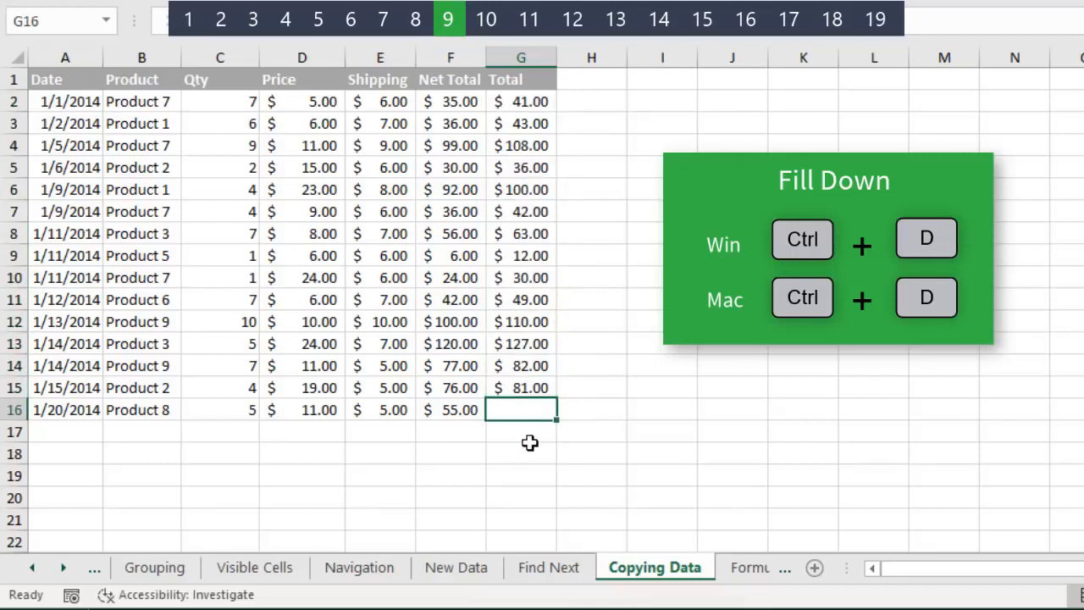
key(ctrl+d)
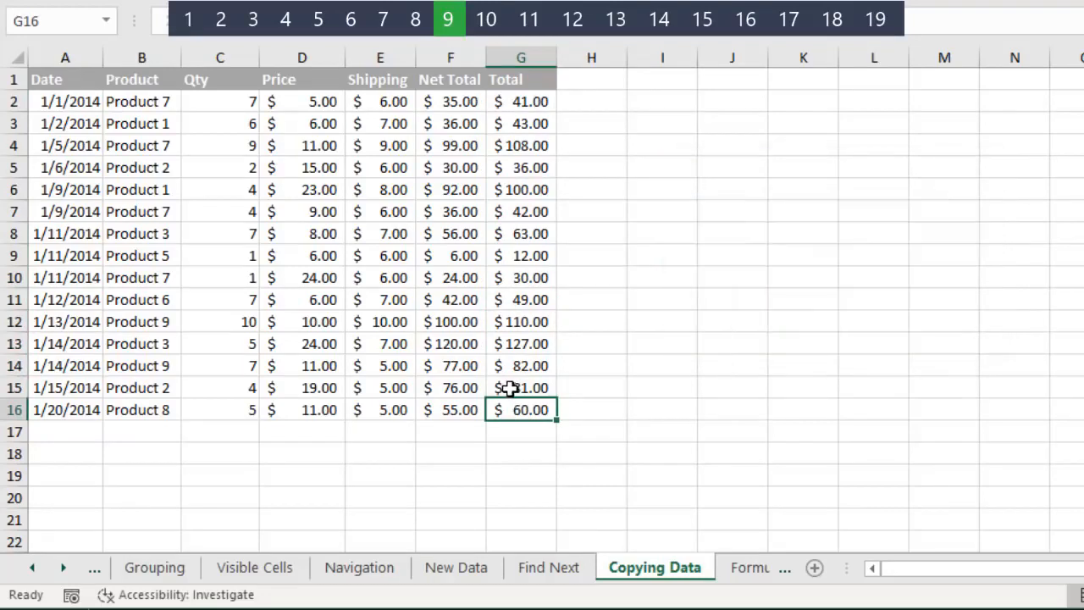
Step: Fill the formula from G2 right into H2, and inspect the cell references of the copied formula
click(581, 102)
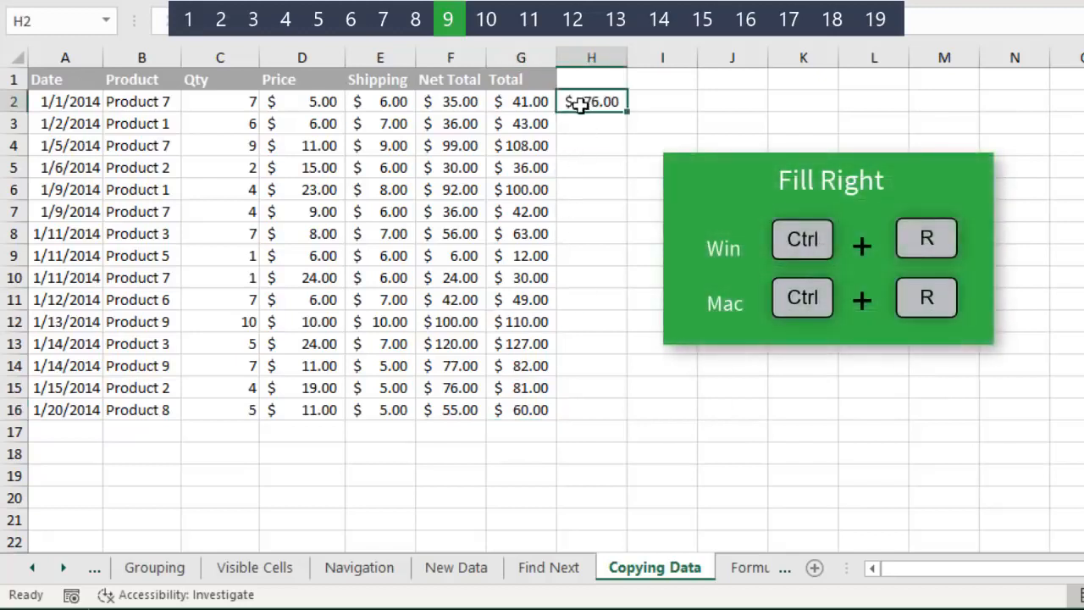
double_click(579, 103)
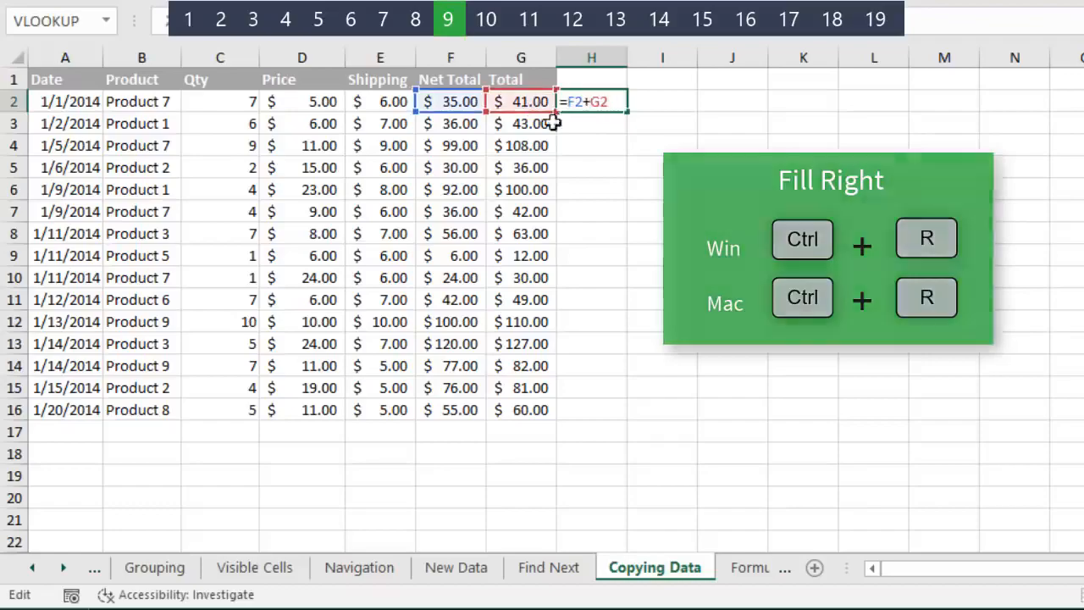
key(Escape)
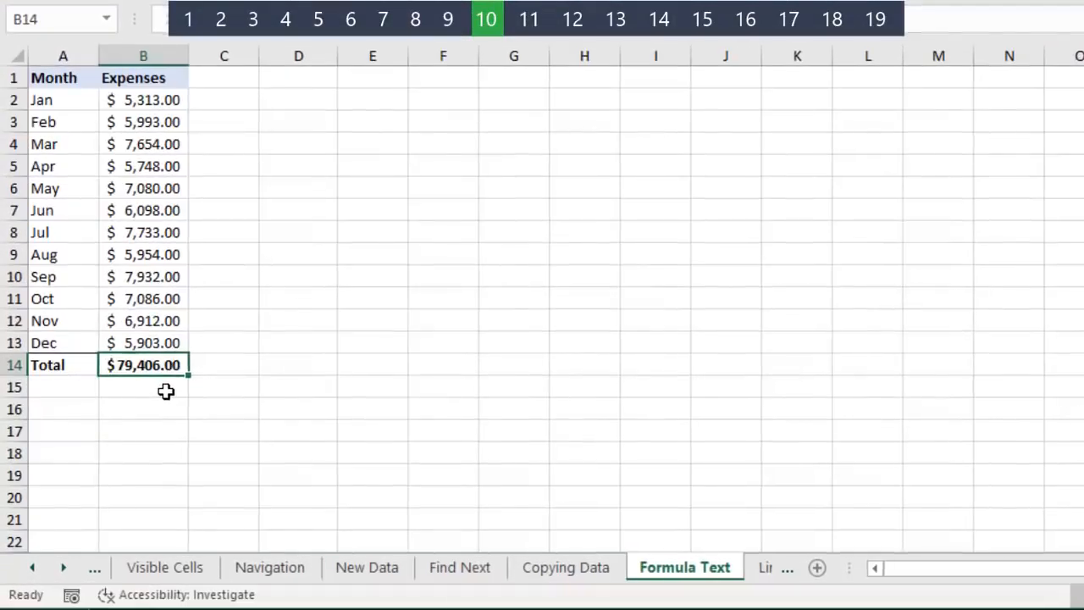
Step: Copy the exact formula text =SUM(B2:B13) from B14 into B15 on the Formula Text sheet, and copy only the value from B15 into B16
key(F2)
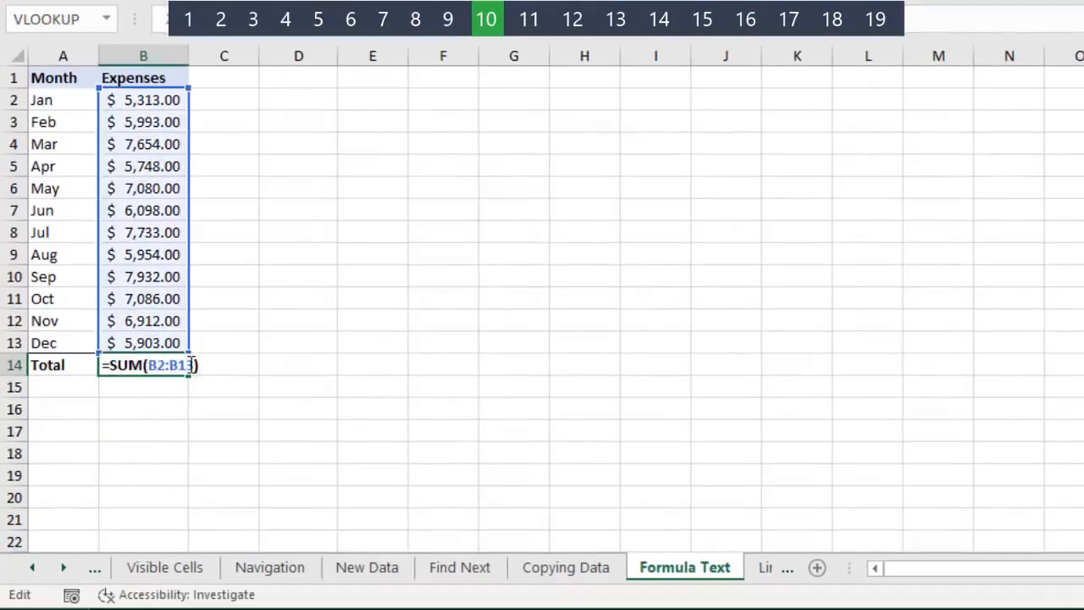
key(Escape)
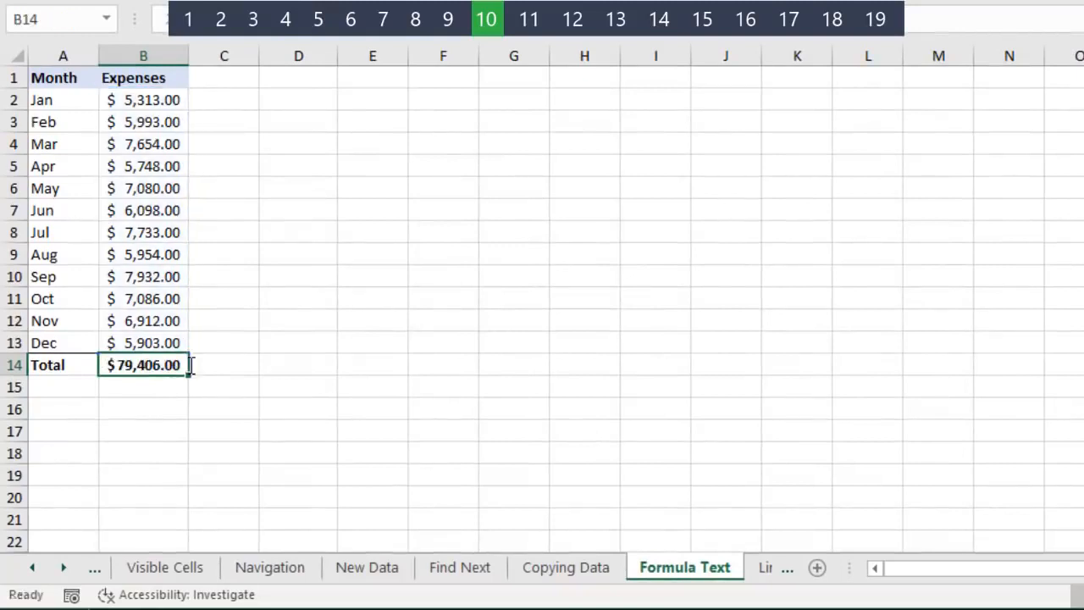
click(144, 386)
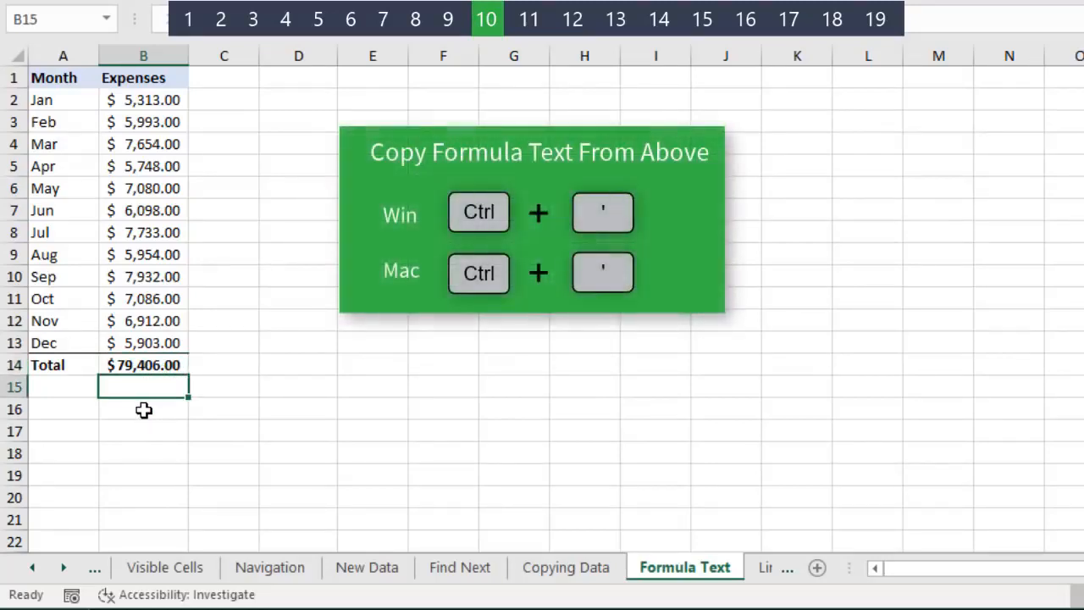
key(ctrl+apostrophe)
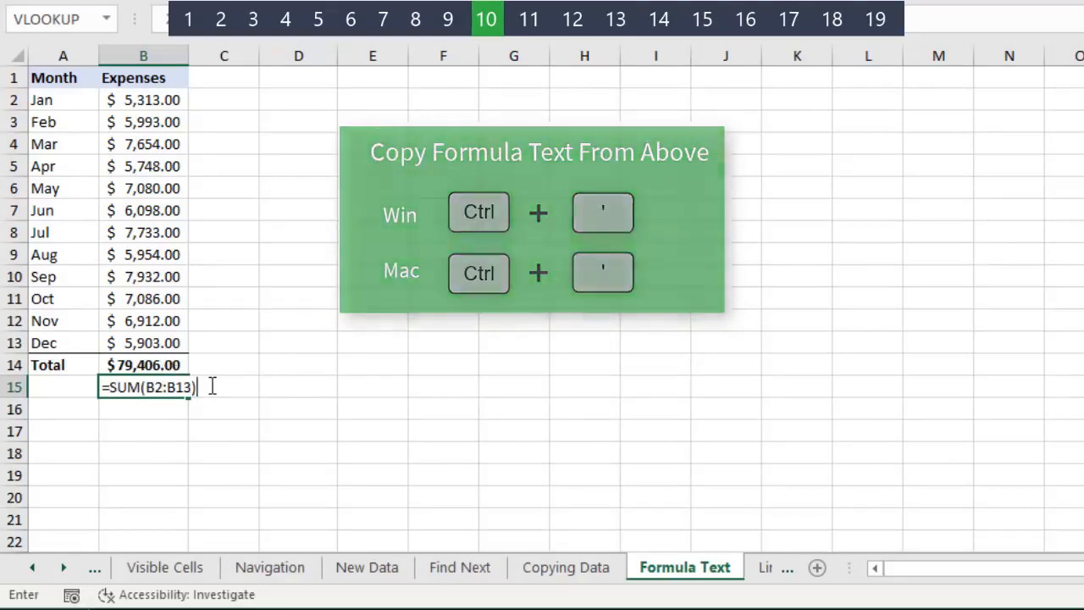
key(Return)
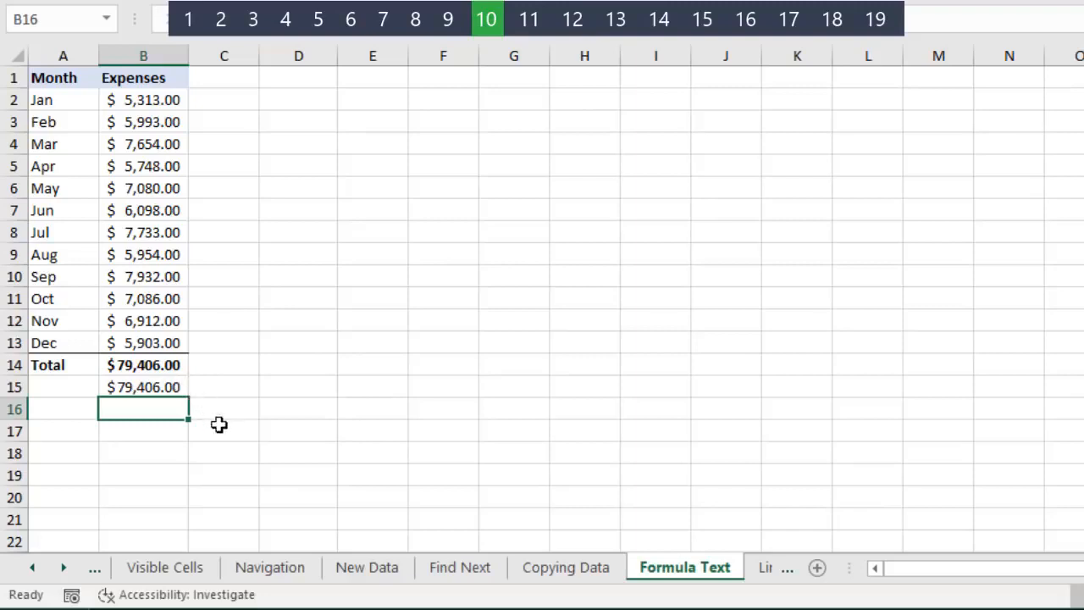
key(ctrl+shift+apostrophe)
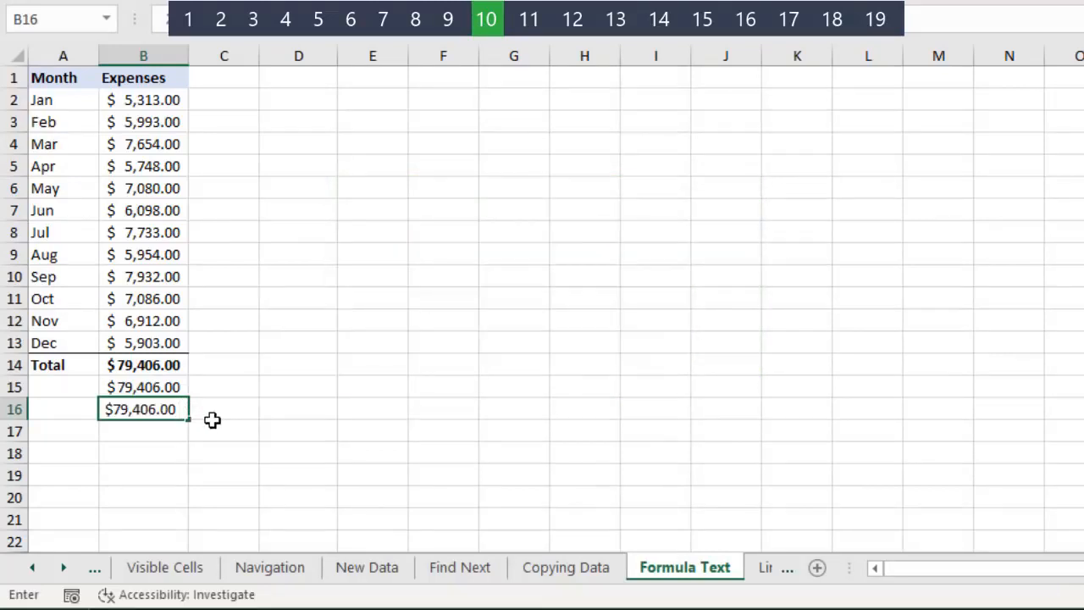
key(Return)
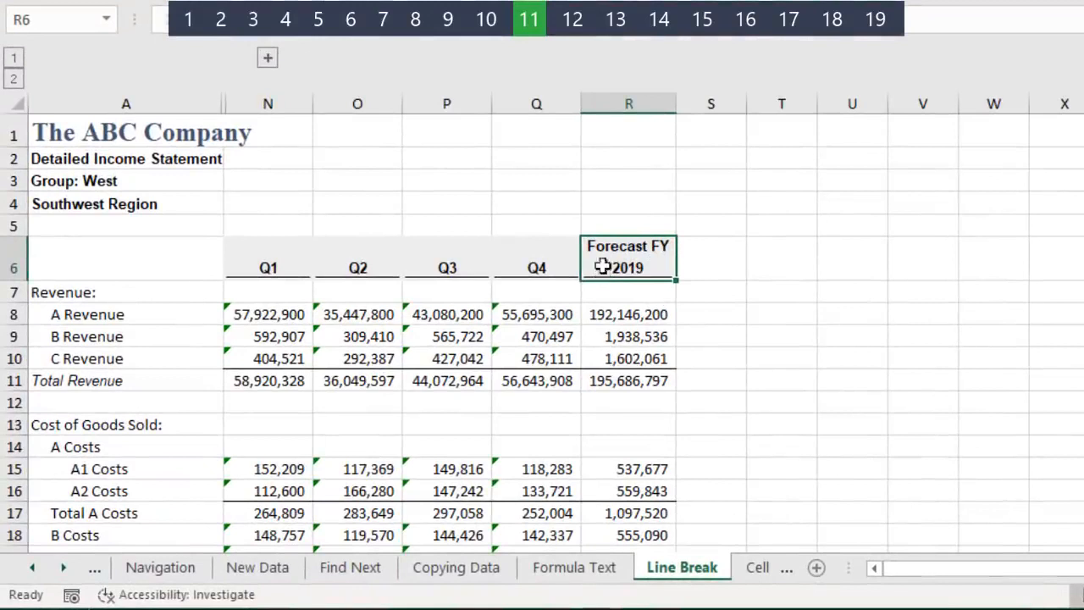
Step: Resize column R on the Line Break sheet and insert a line break before "FY 2019" in header cell R6
drag(677, 106, 664, 108)
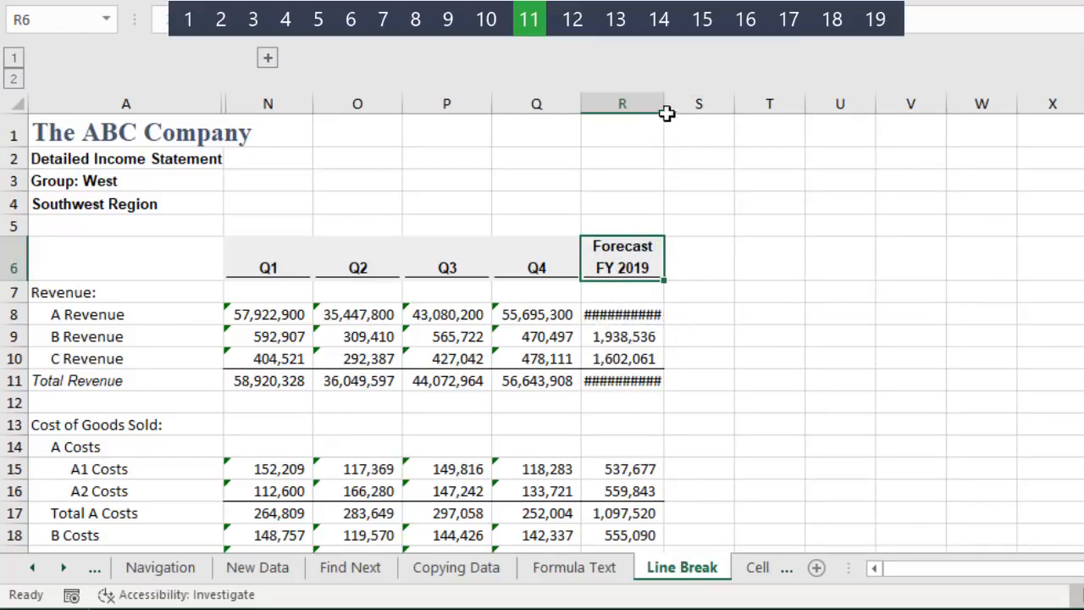
drag(666, 108, 690, 111)
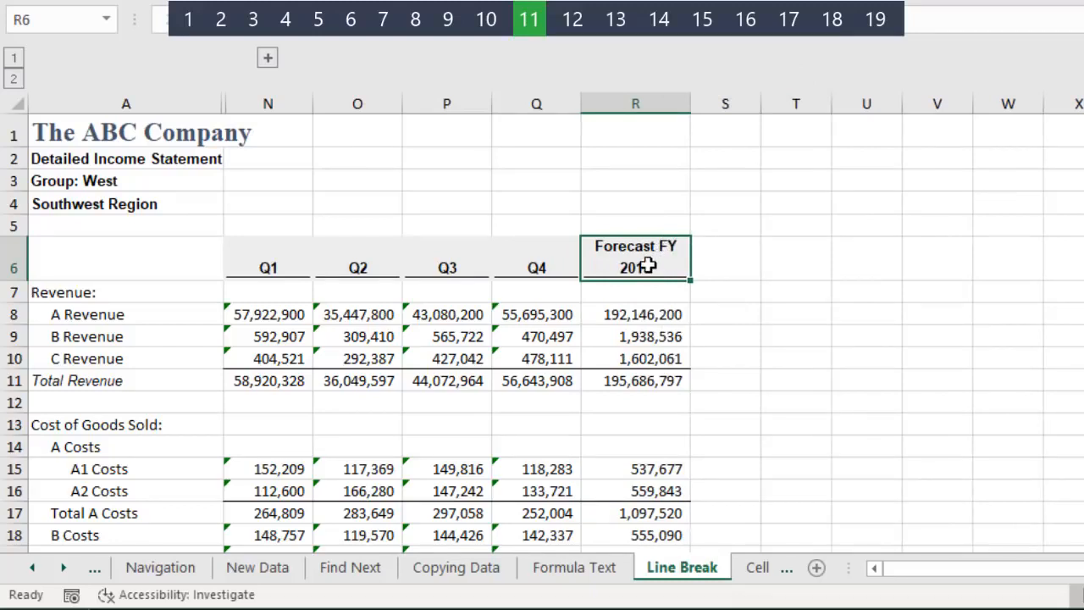
key(F2)
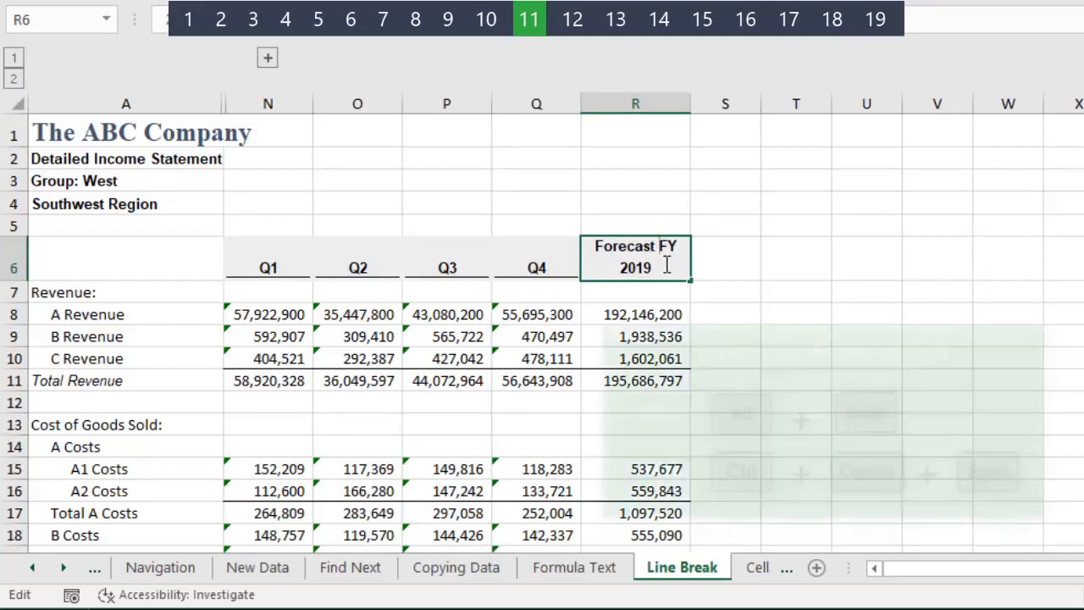
key(alt+Return)
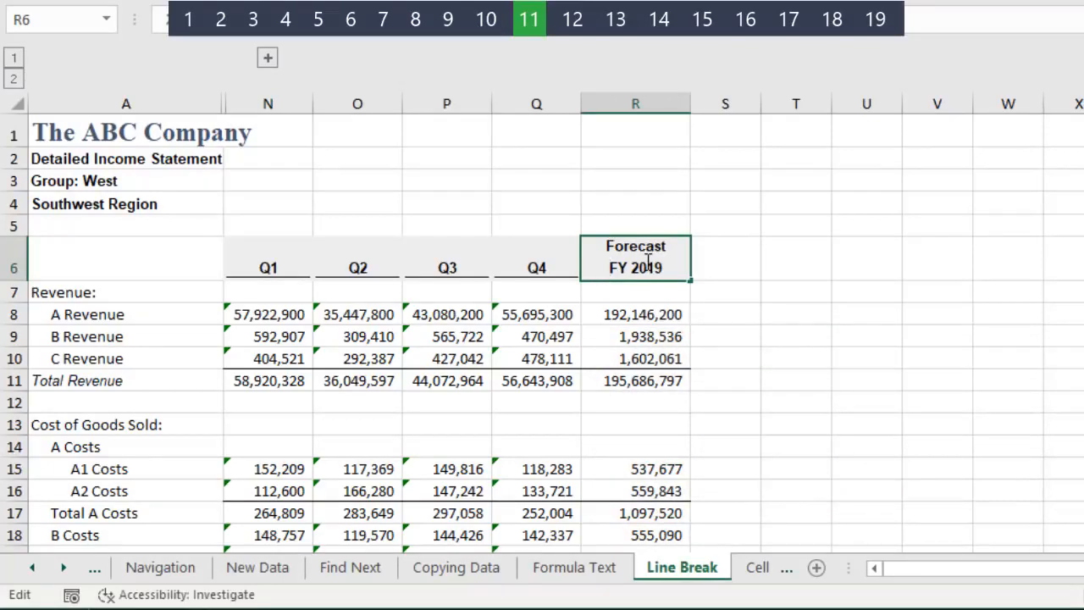
key(Return)
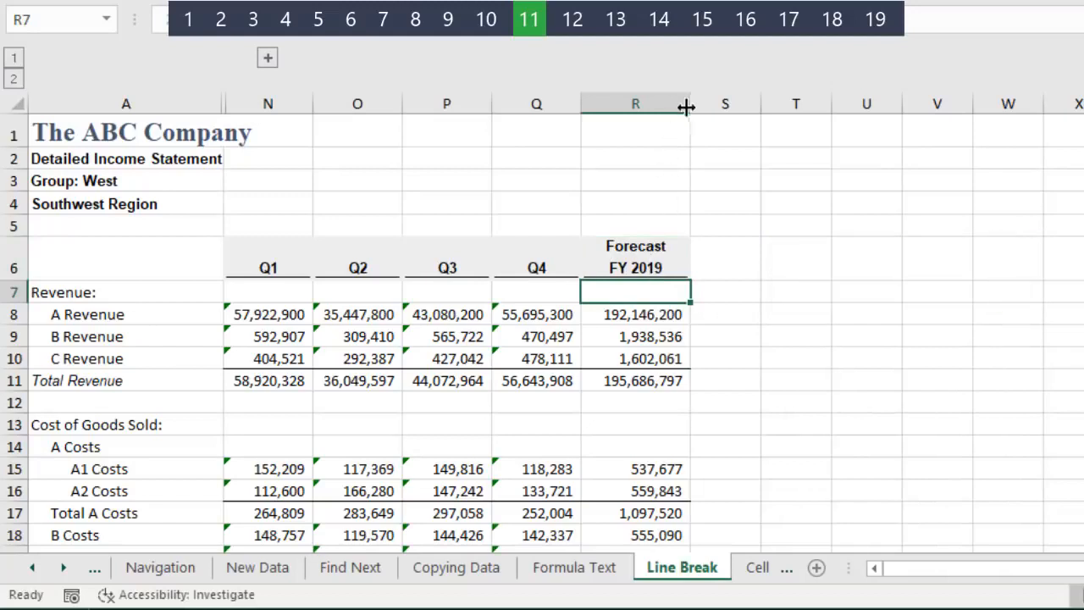
mouse_move(690, 104)
mouse_down()
mouse_move(643, 104)
mouse_move(686, 102)
mouse_up()
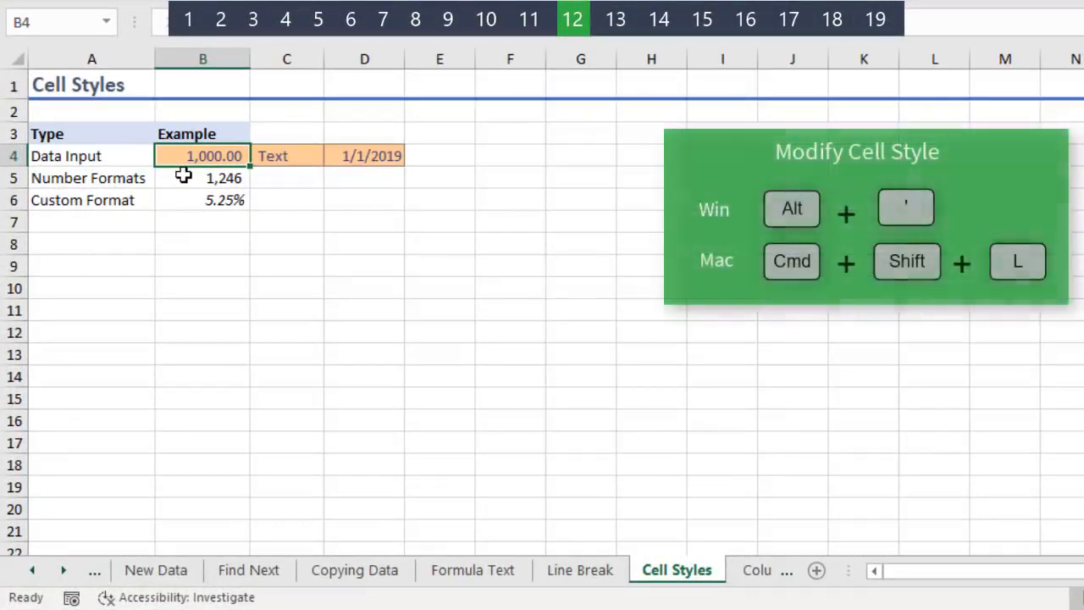
Step: Modify the Input cell style used by B4 on the Cell Styles sheet so its fill background is gold
key(alt+apostrophe)
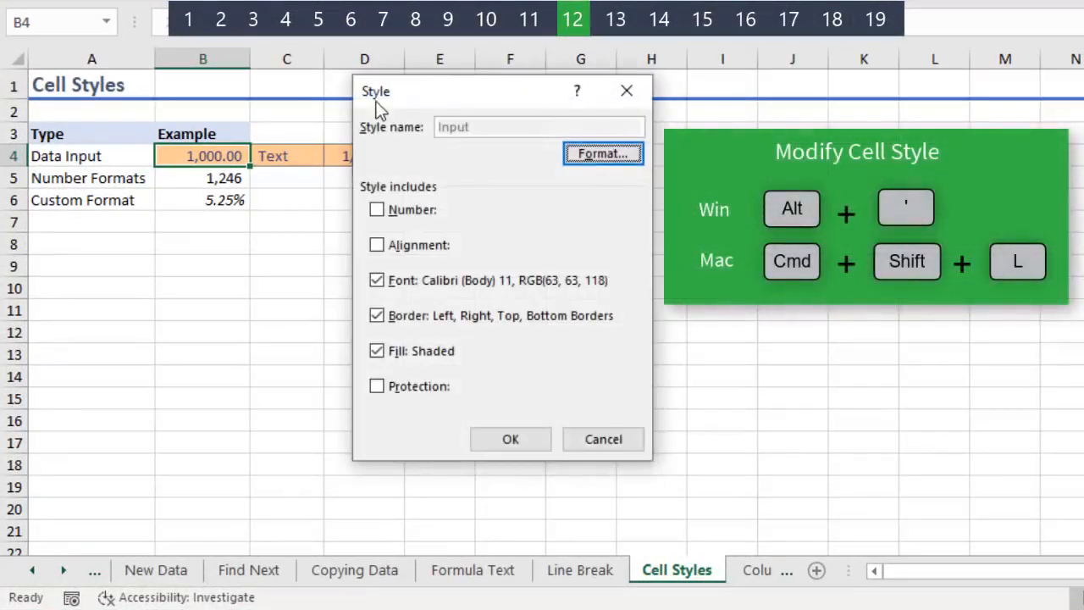
click(583, 159)
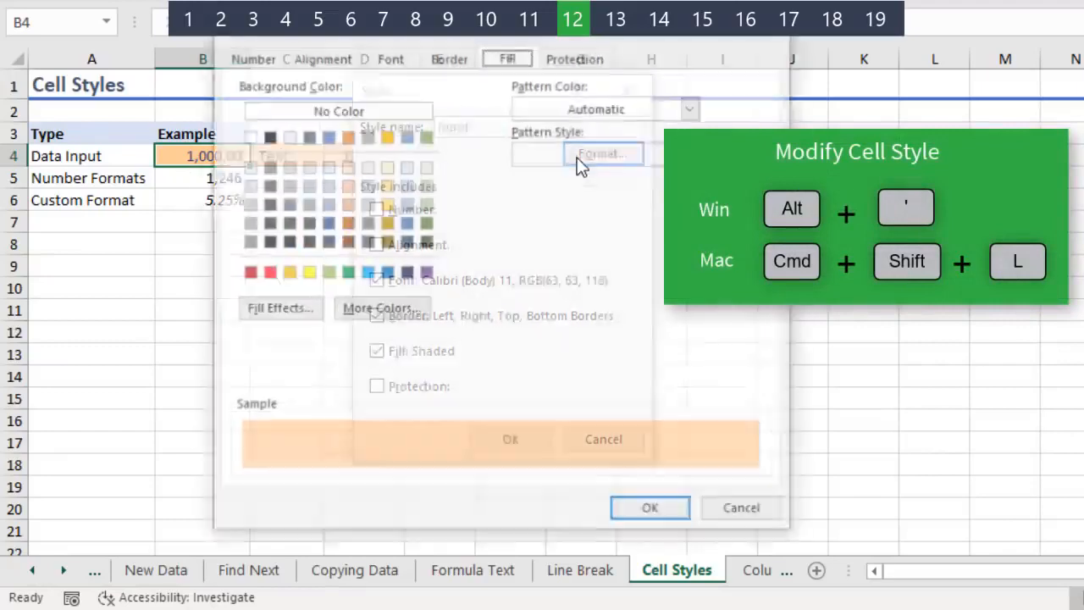
click(349, 135)
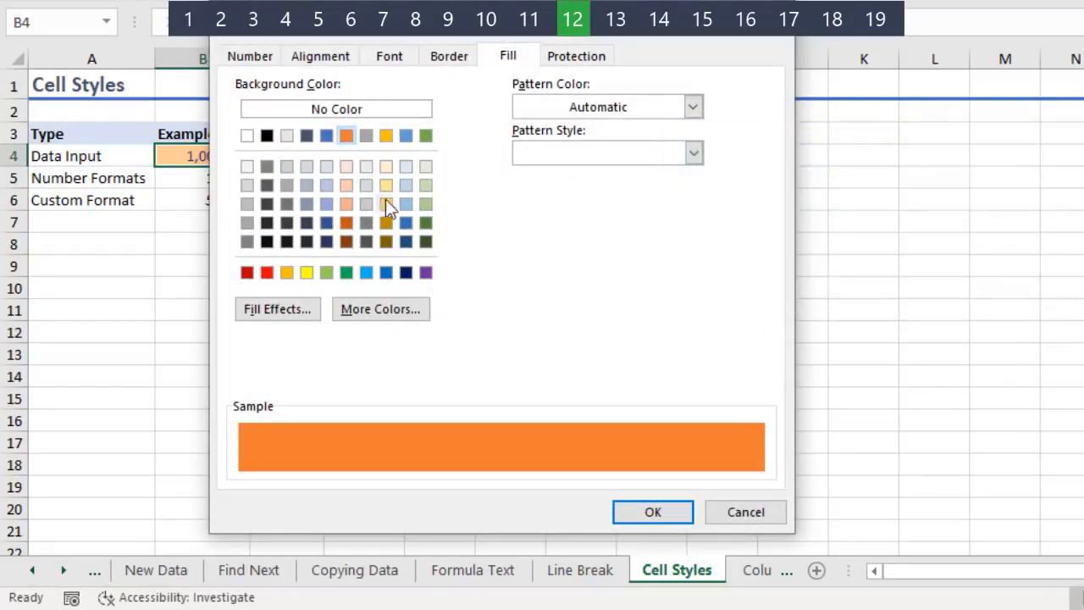
click(386, 135)
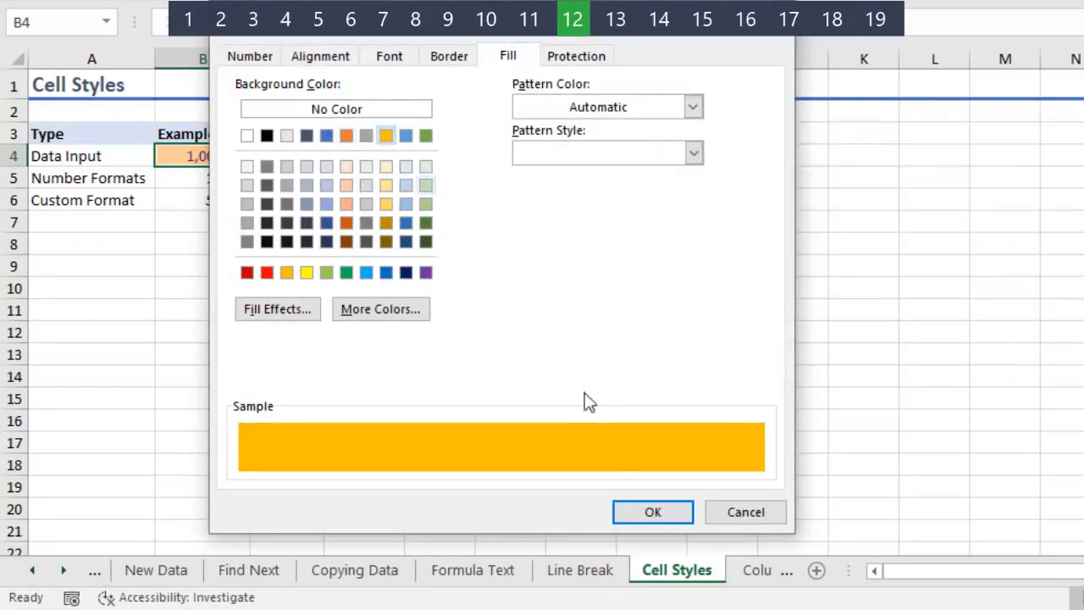
click(650, 512)
click(511, 438)
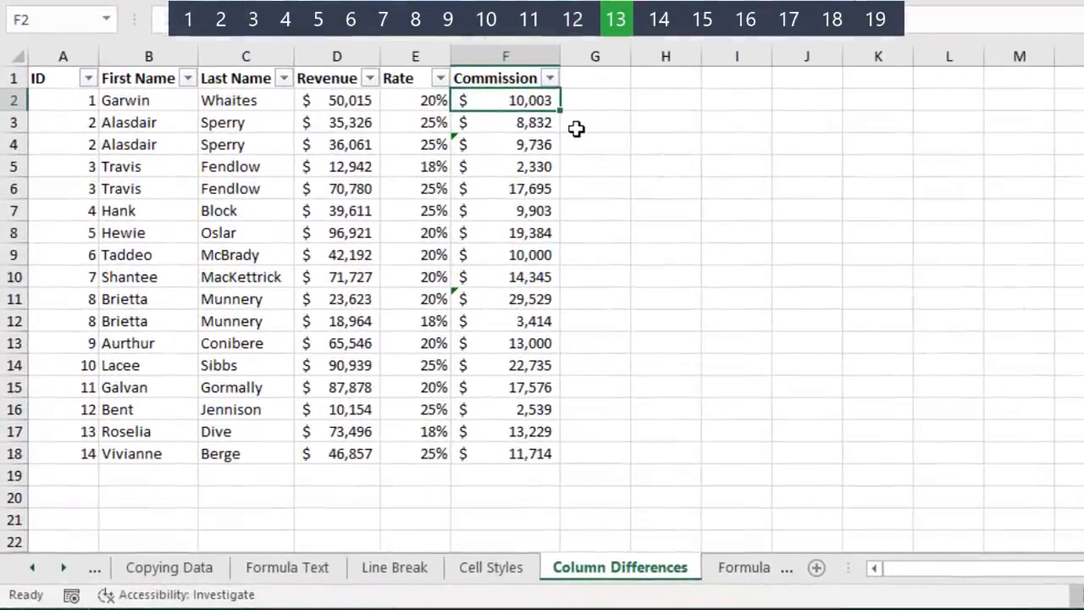
Step: Inspect the contents of Commission cells F2, F4 and F9 on the Column Differences sheet to compare how they are calculated
key(F2)
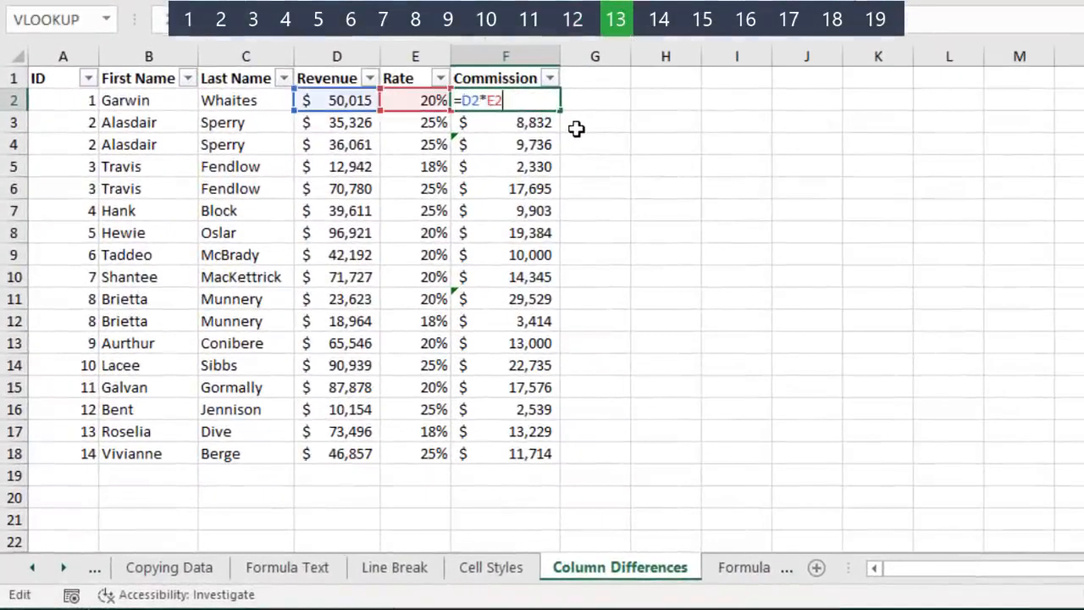
key(Escape)
click(487, 144)
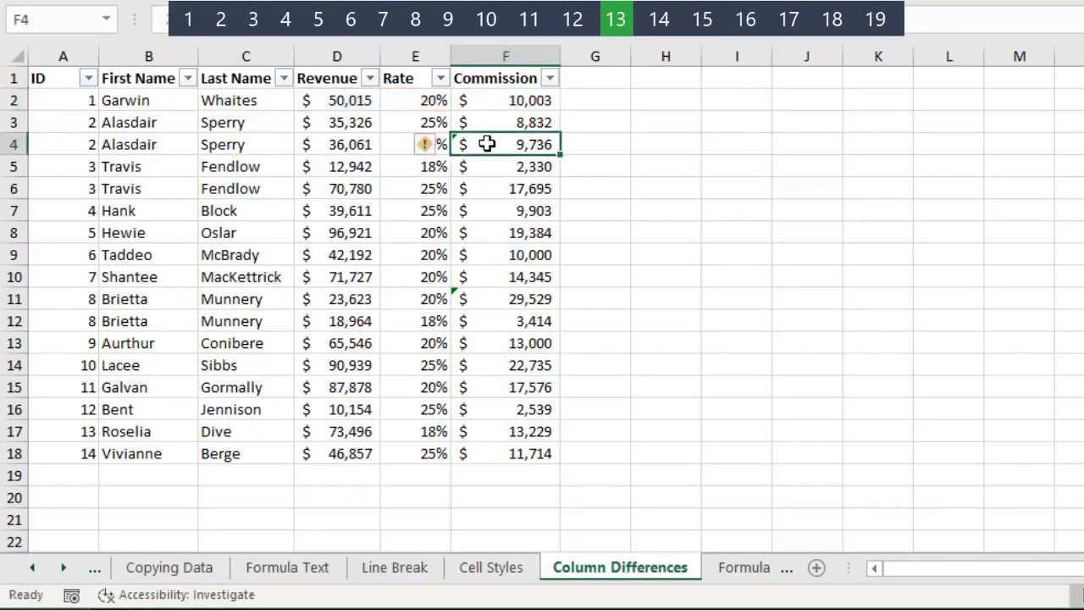
key(F2)
key(Escape)
click(488, 258)
key(F2)
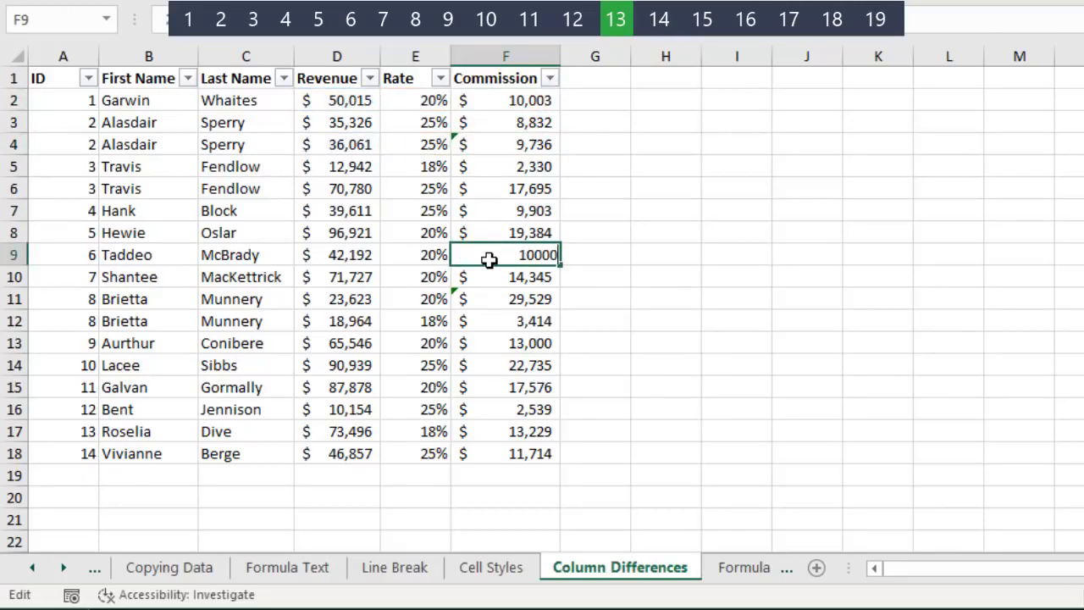
key(Escape)
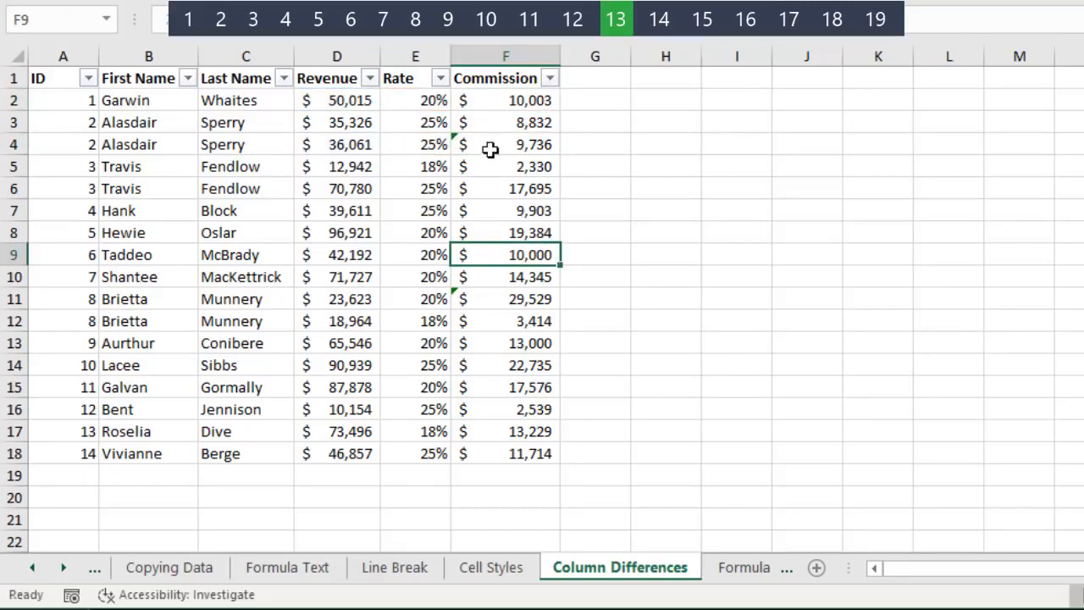
Step: Select the cells in Commission range F2:F18 that differ from F2's formula, and apply a fill color to them
click(493, 100)
key(ctrl+shift+Down)
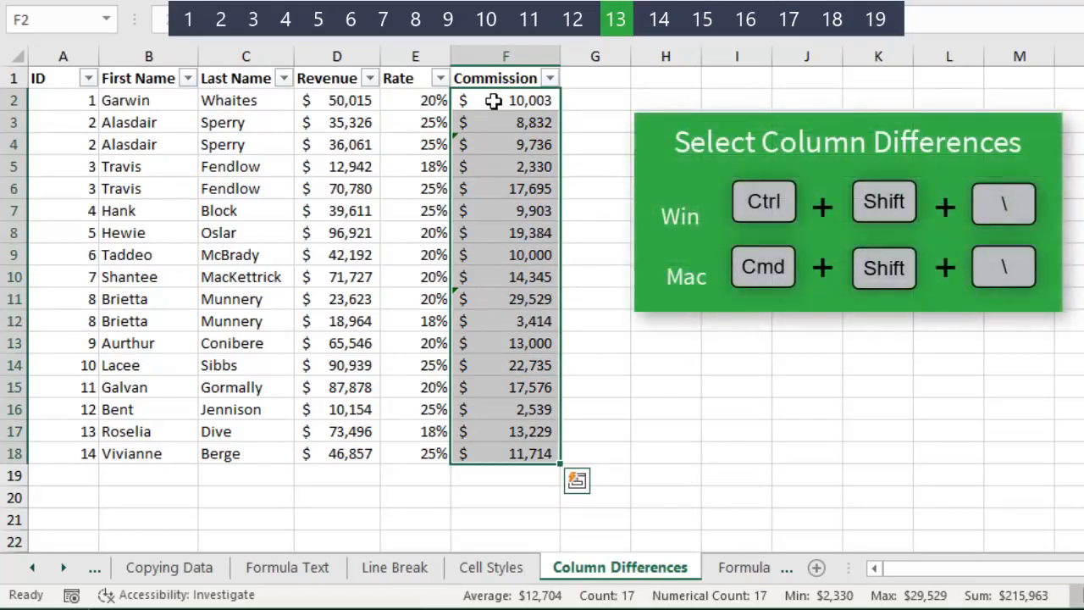
key(ctrl+shift+backslash)
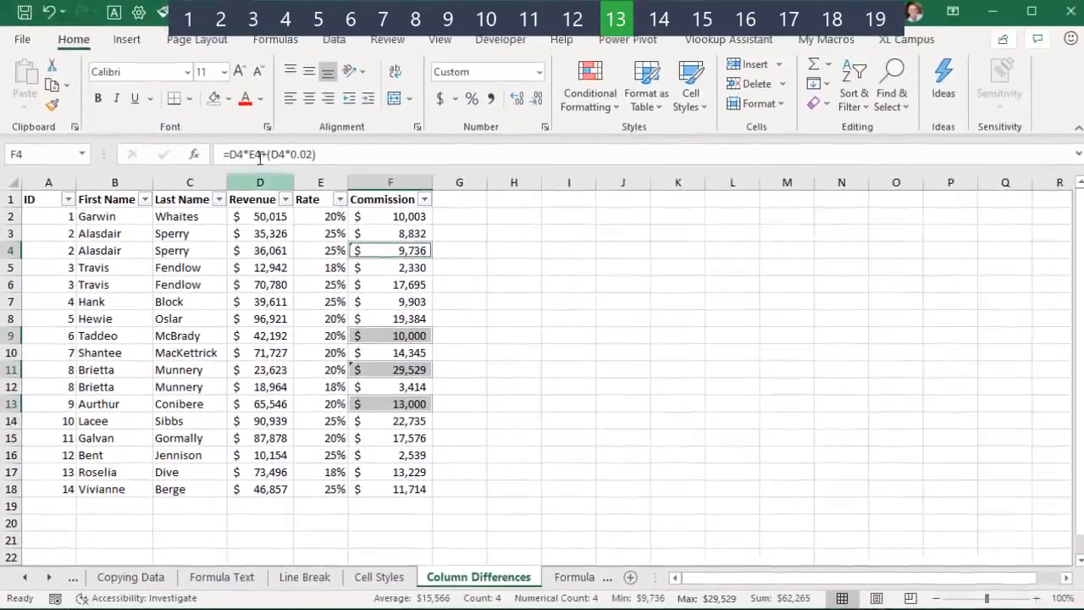
click(226, 101)
click(313, 146)
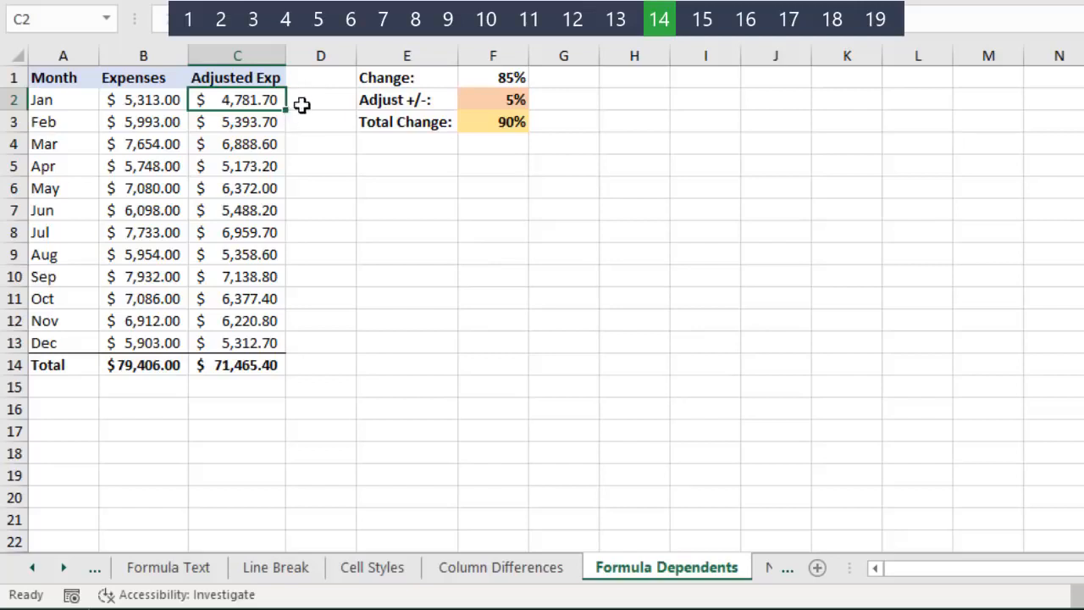
Step: Inspect the formula in C2 on the Formula Dependents sheet and select its direct precedents
key(F2)
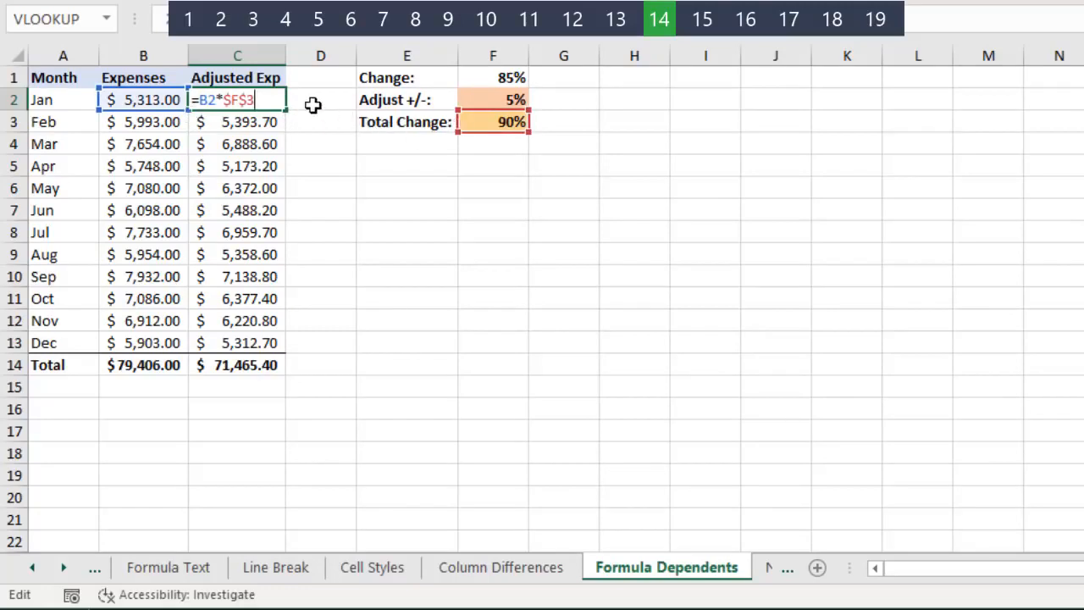
key(Escape)
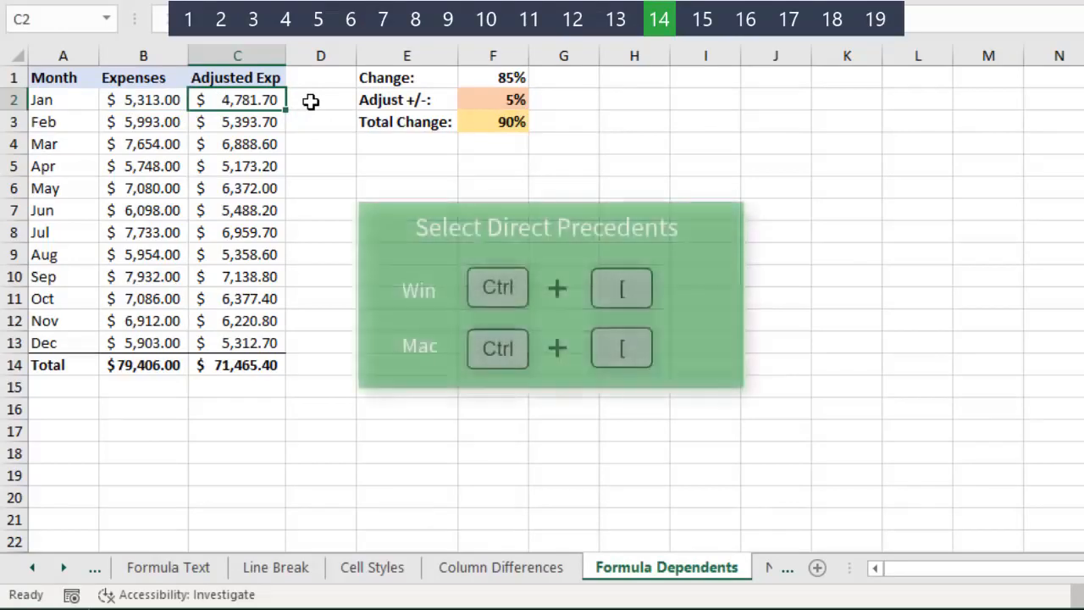
key(ctrl+bracketleft)
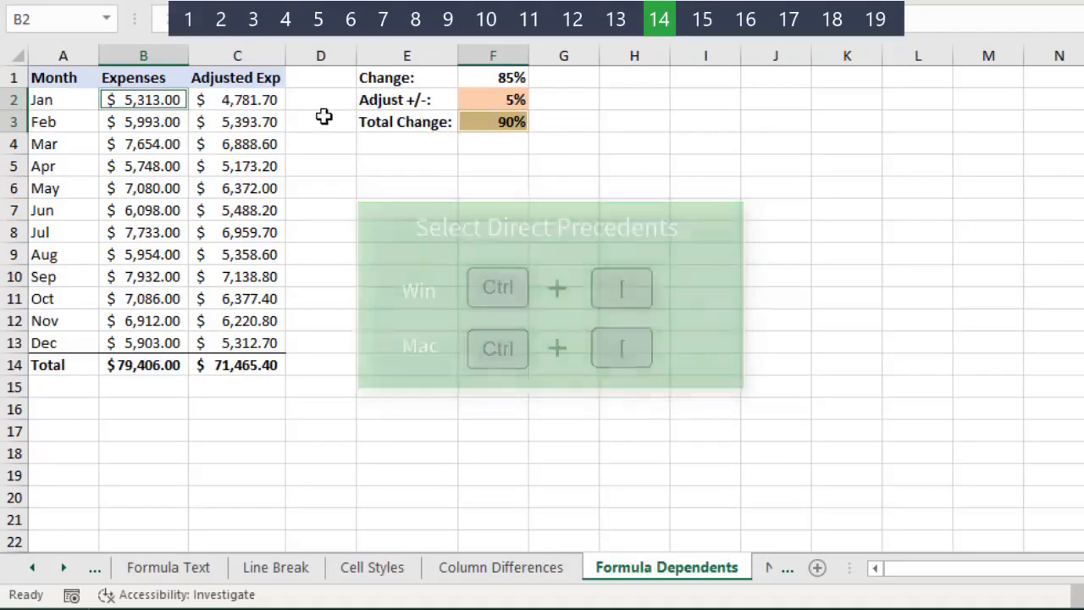
Step: Inspect the Total Change formula in F3, and select all direct and indirect precedents of C2
click(479, 120)
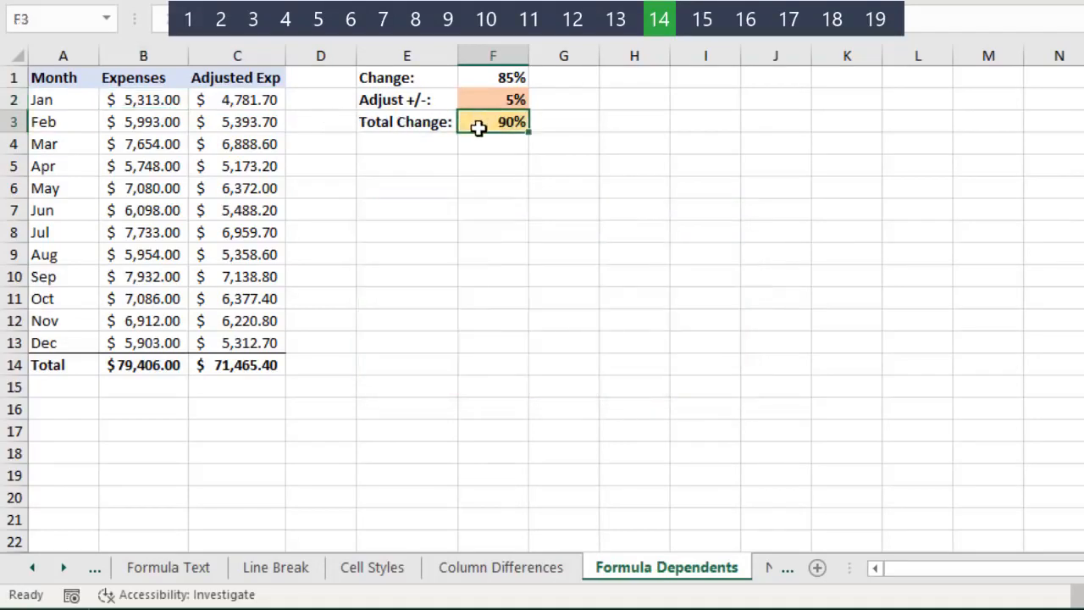
double_click(480, 127)
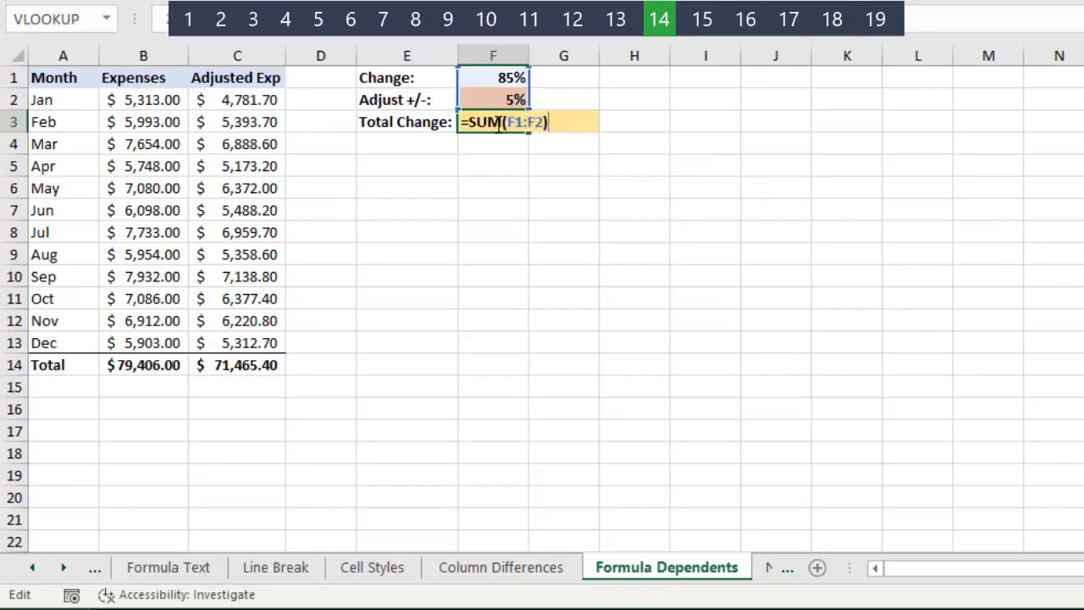
key(Escape)
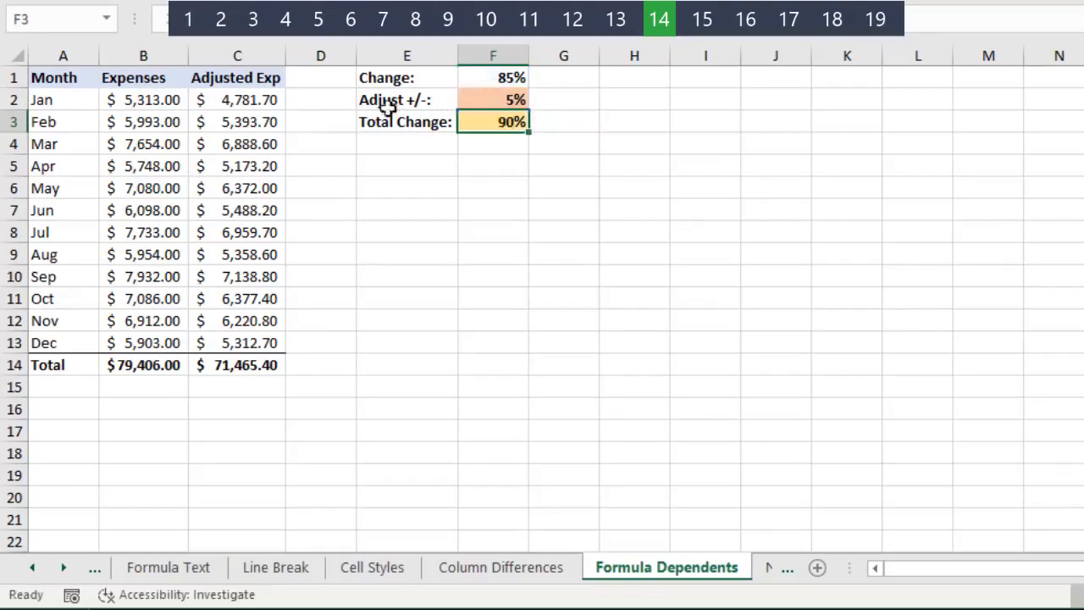
click(257, 101)
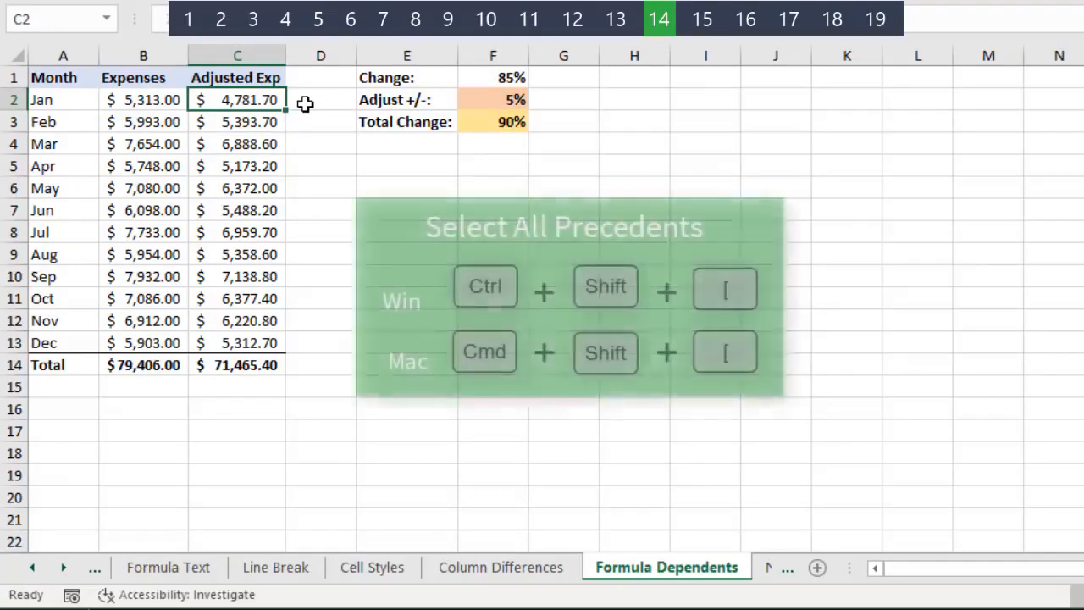
key(ctrl+shift+bracketleft)
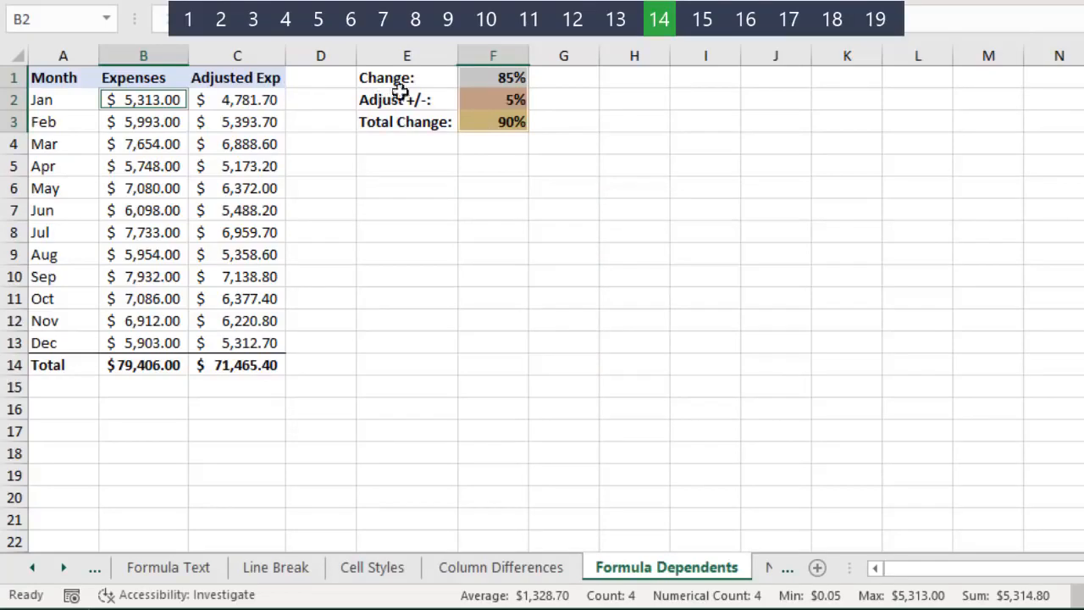
Step: Select the direct dependents of the Change cell F1, and select all of its direct and indirect dependents
click(488, 78)
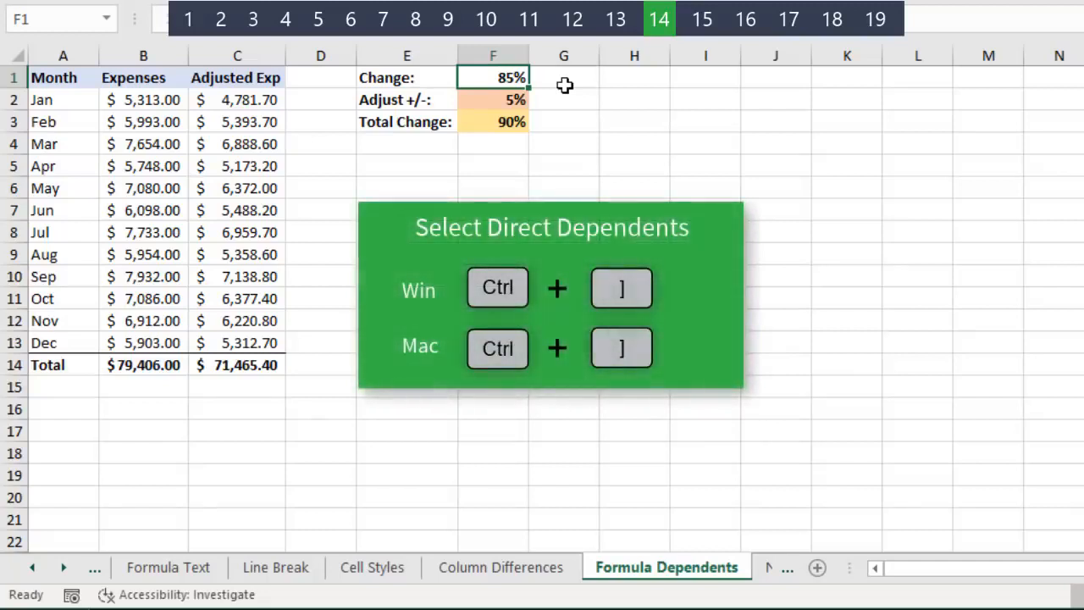
key(ctrl+bracketright)
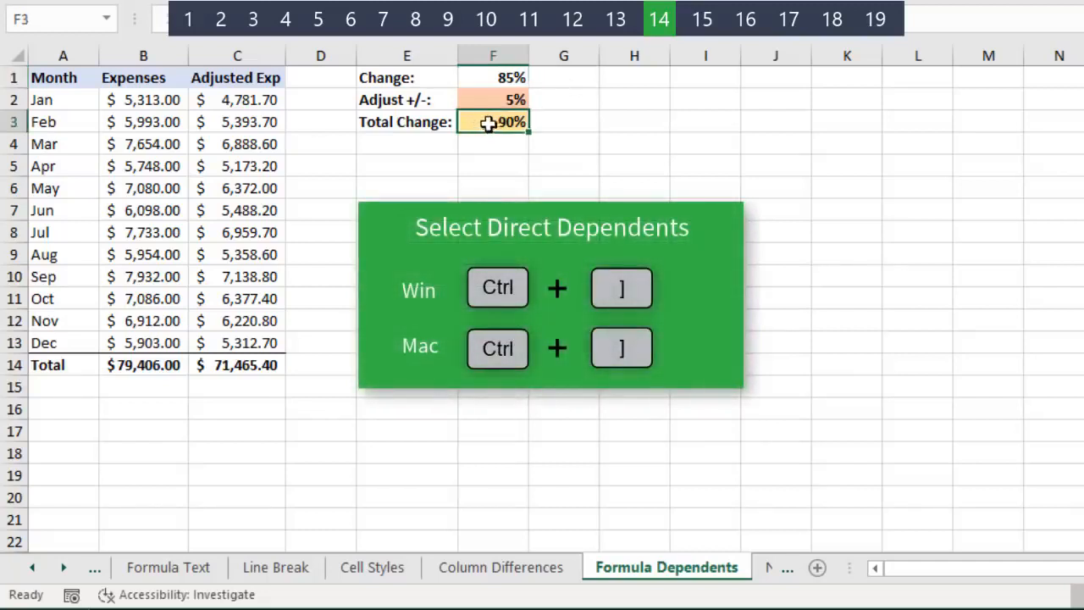
click(493, 79)
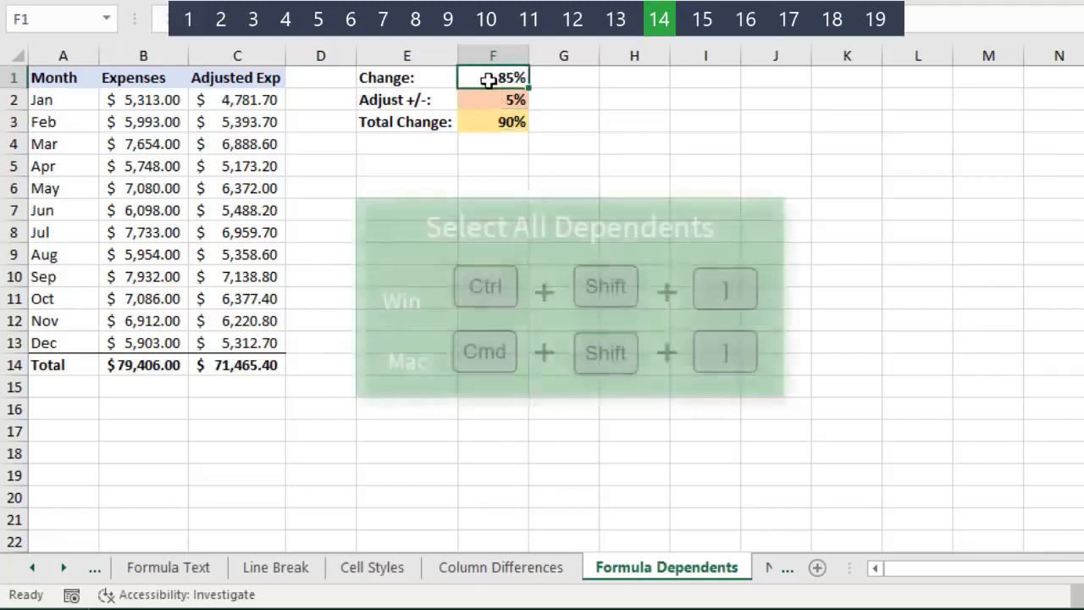
key(ctrl+shift+bracketright)
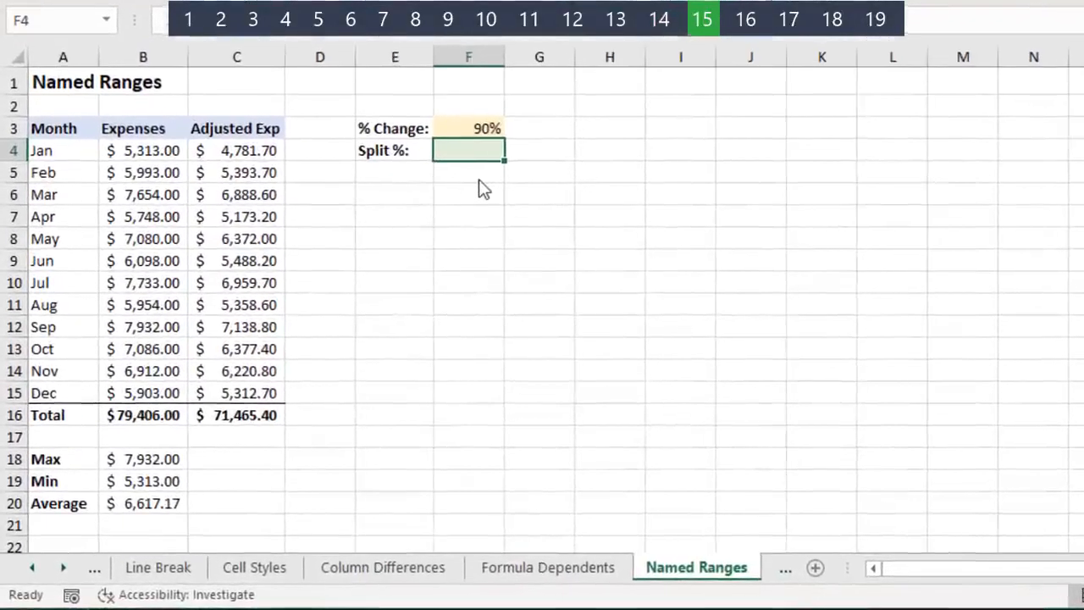
Step: Create a workbook-scoped name rngSplit for cell F4 on the Named Ranges sheet through the Name Manager
key(ctrl+F3)
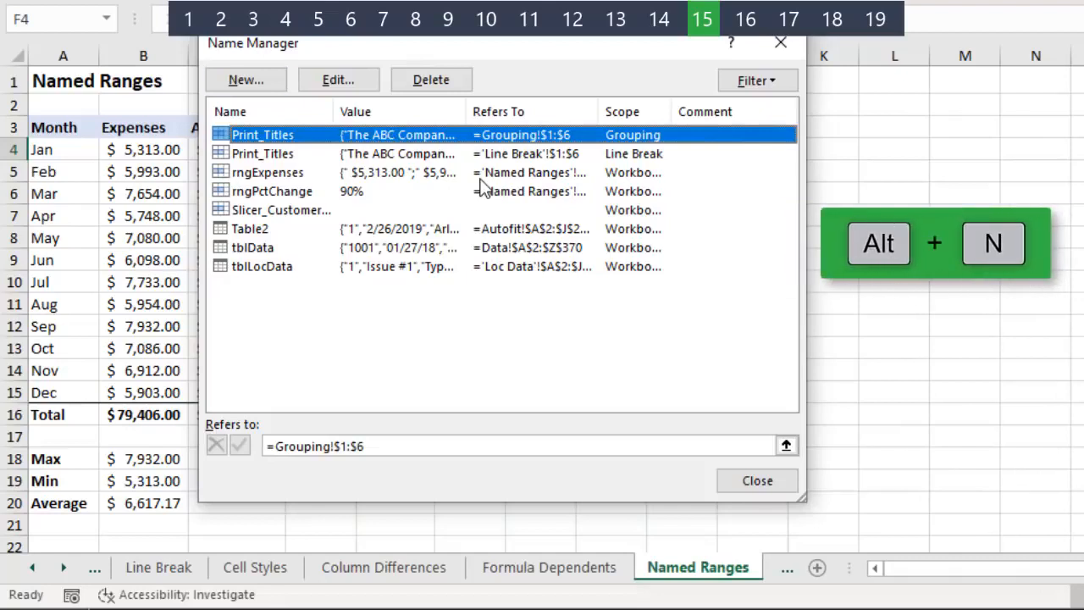
key(alt+n)
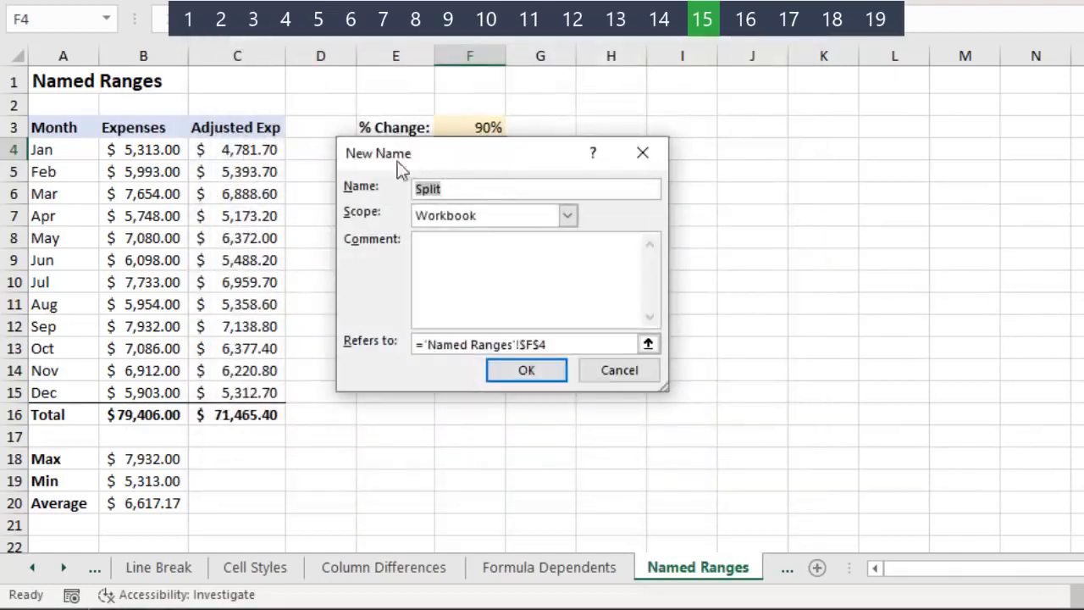
key(Home)
text(rng)
key(Return)
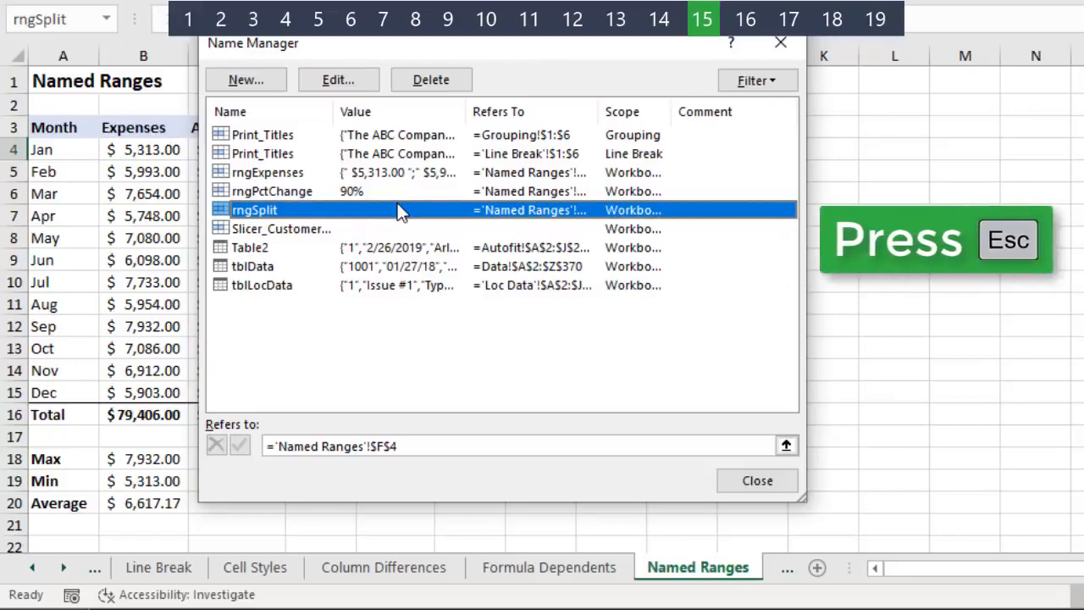
key(Escape)
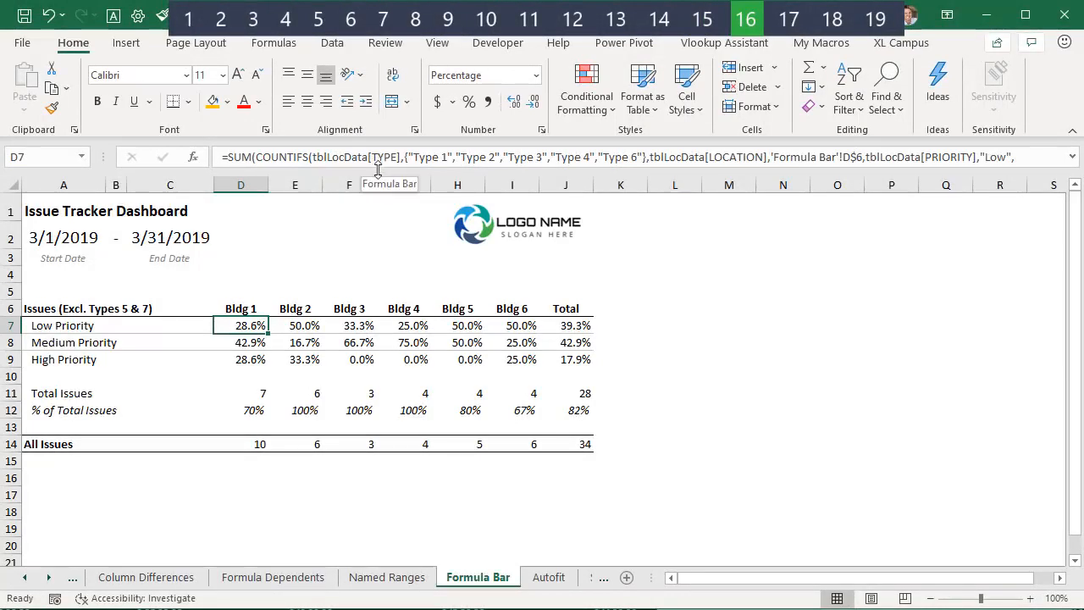
Step: Expand the formula bar to view the long formula in D7 on the Formula Bar sheet, and collapse it again
mouse_move(378, 185)
mouse_down()
mouse_move(379, 207)
mouse_move(376, 175)
mouse_up()
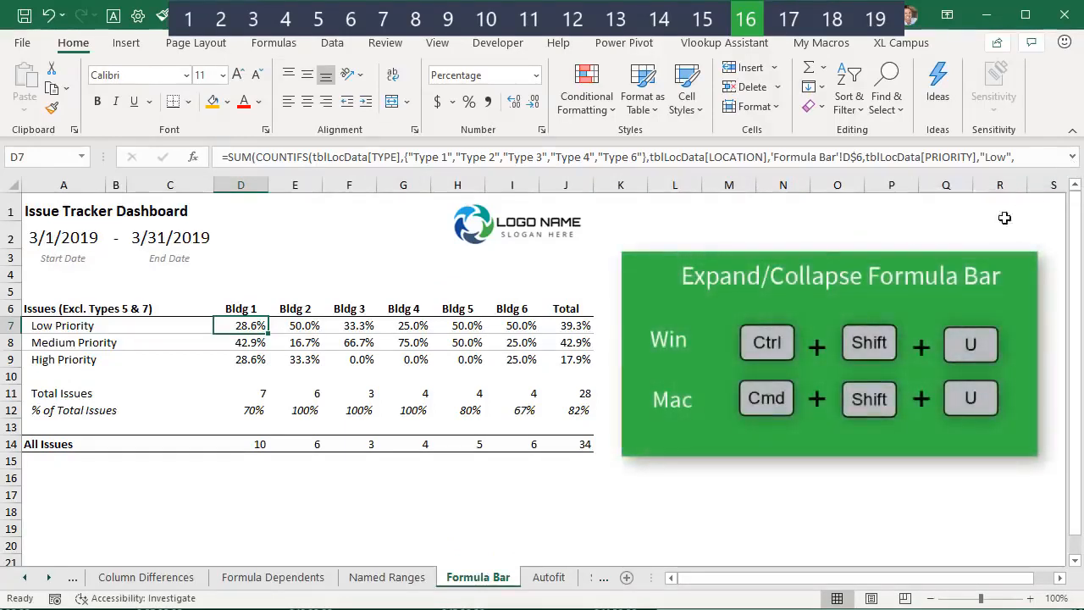
key(ctrl+shift+u)
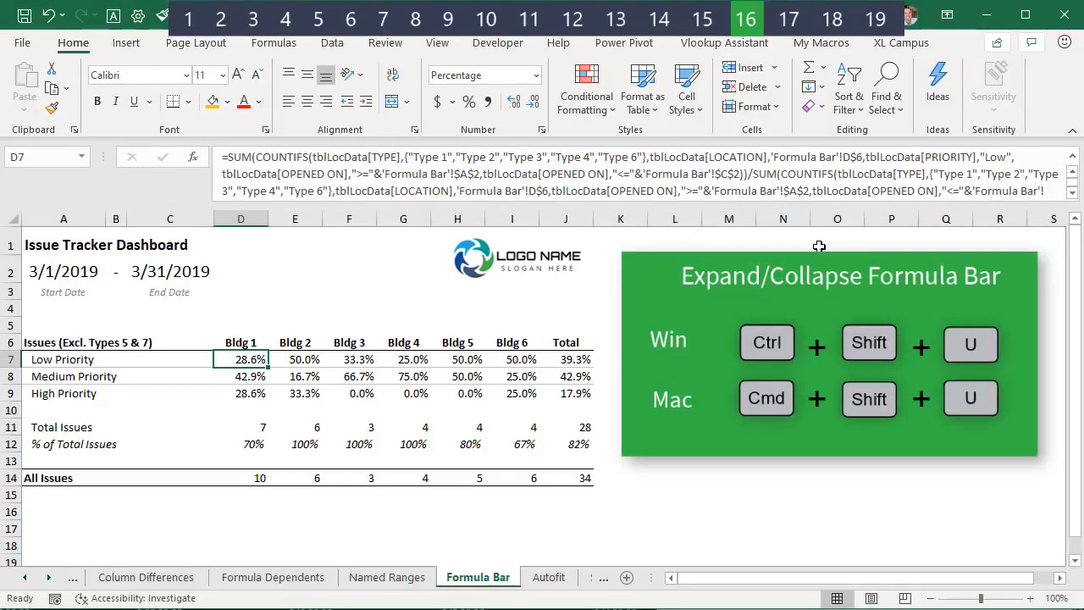
key(ctrl+shift+u)
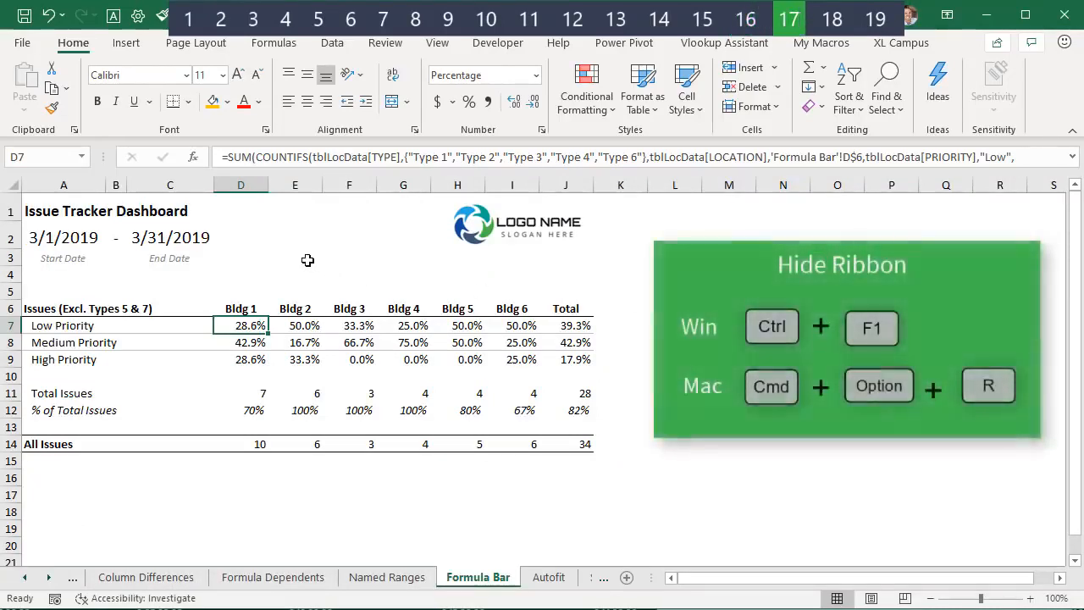
Step: Hide the ribbon to enlarge the visible worksheet area, and show it again
key(ctrl+F1)
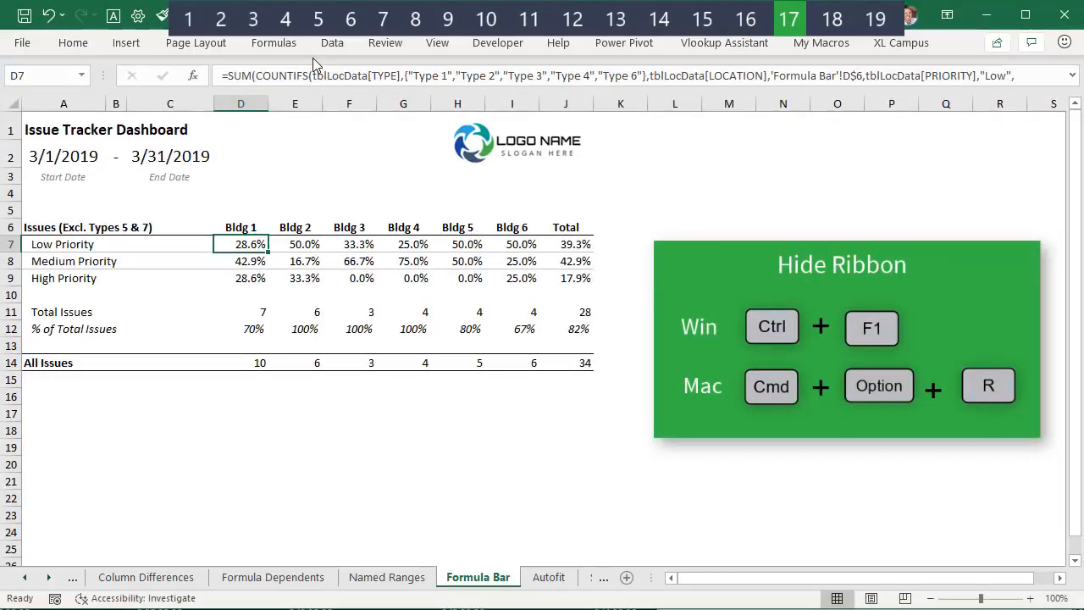
key(ctrl+F1)
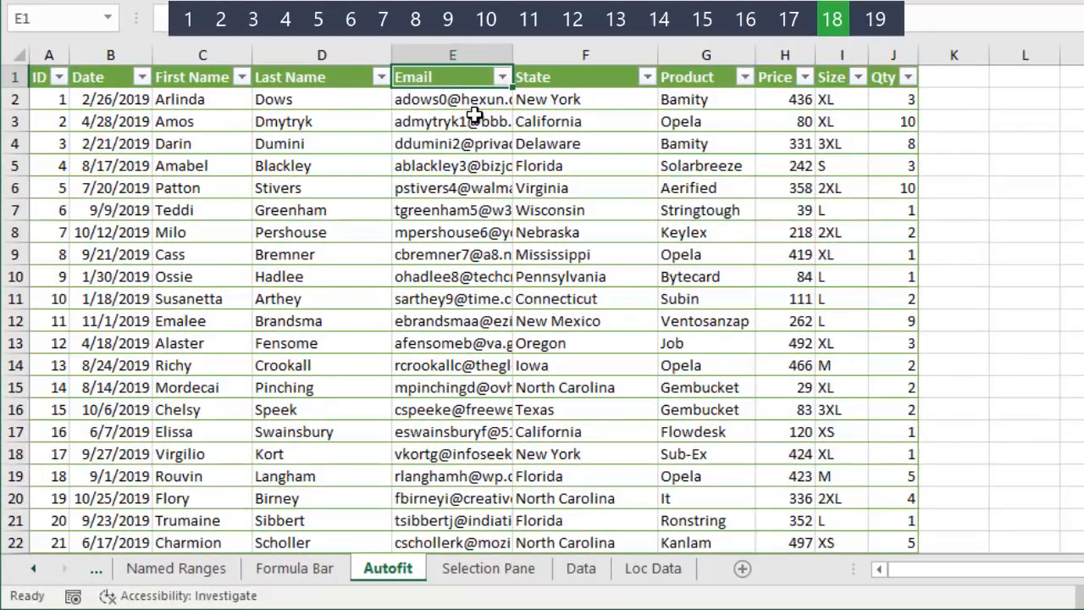
Step: Select the whole Email column of the table on the Autofit sheet and autofit its column width
key(ctrl+shift+Down)
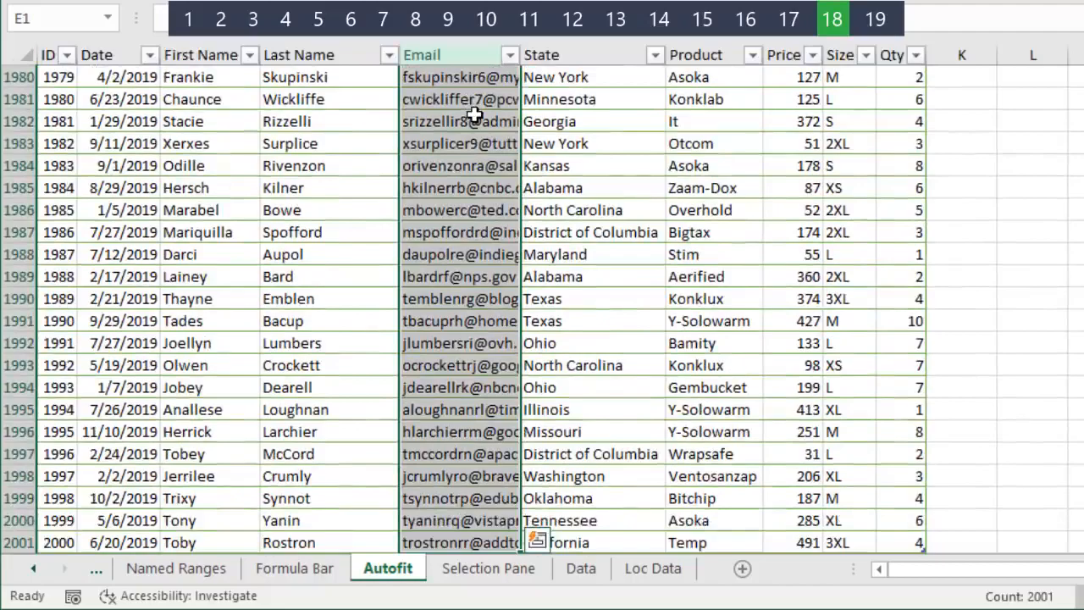
key(alt+h)
key(o)
key(i)
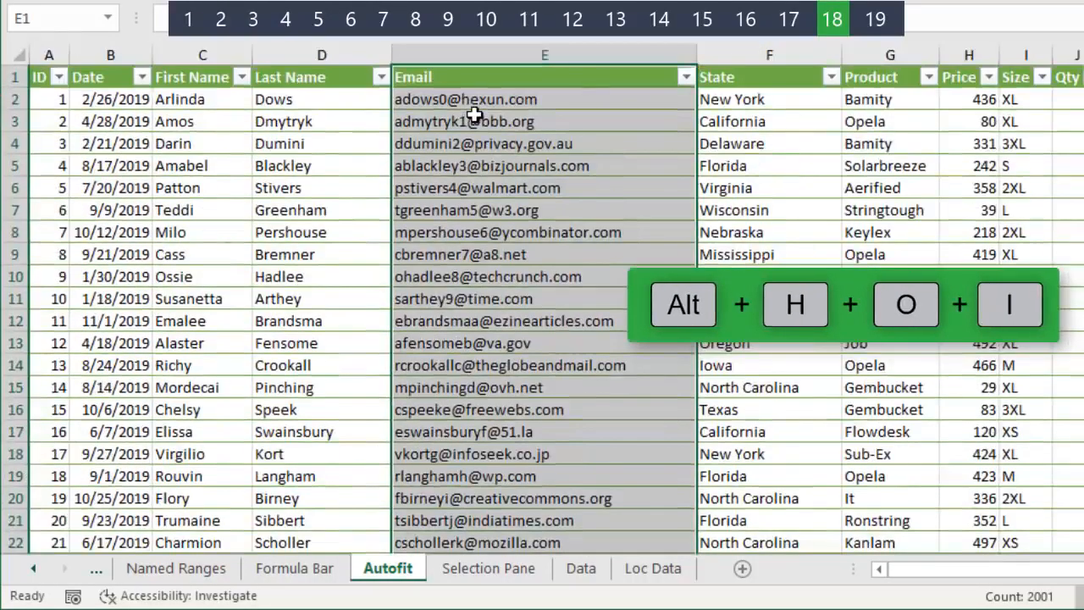
Step: Move the Email column of the Autofit sheet's table between the Date and First Name columns
click(546, 77)
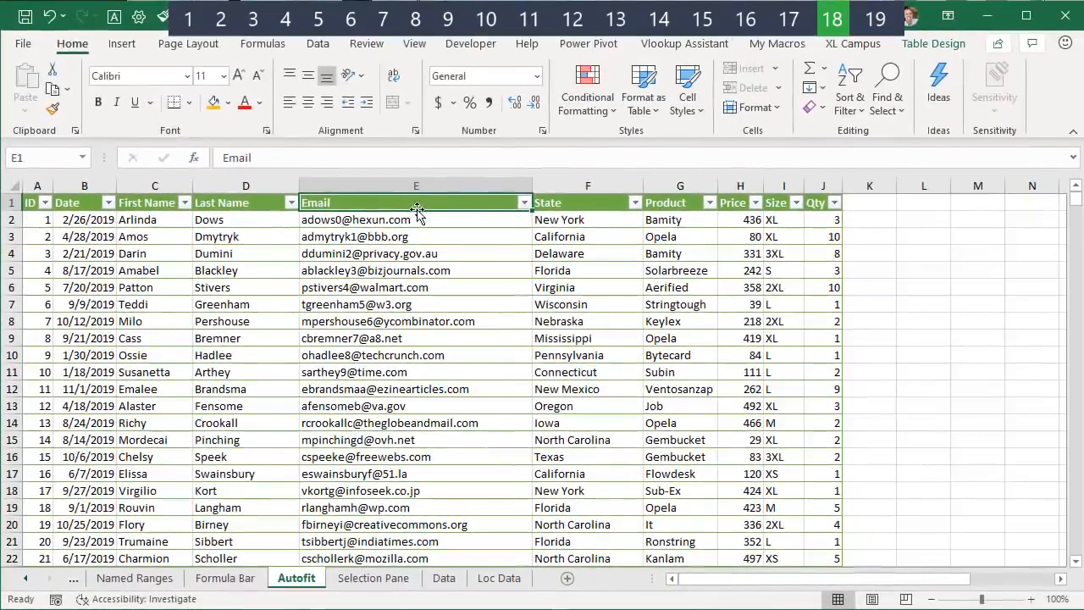
shift+double_click(416, 210)
shift+drag(416, 211, 122, 209)
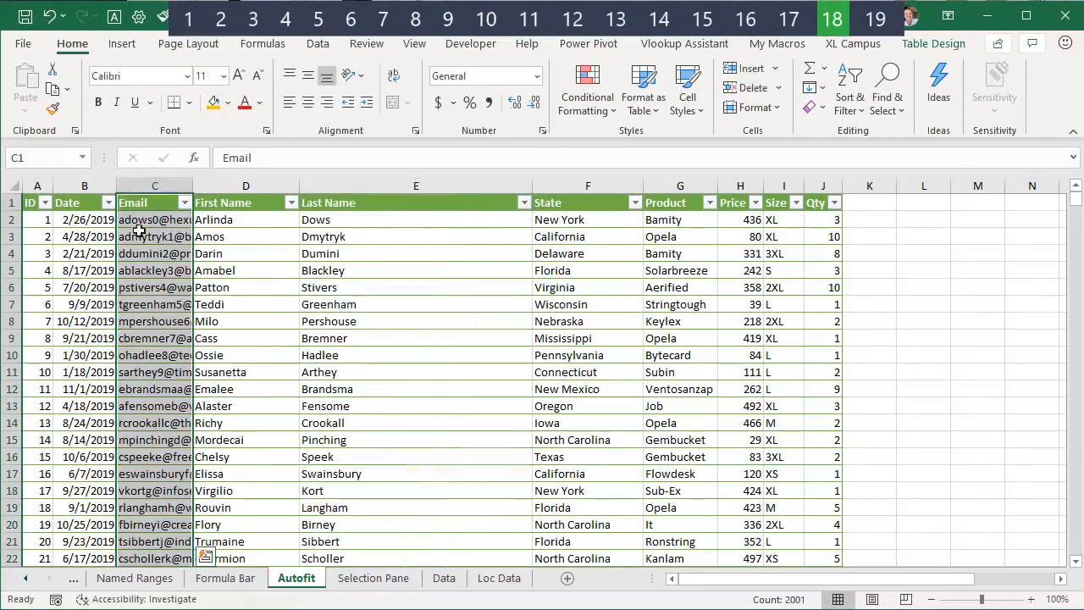
Step: Select the whole table on the Autofit sheet, including its header row, and autofit all its column widths
click(242, 219)
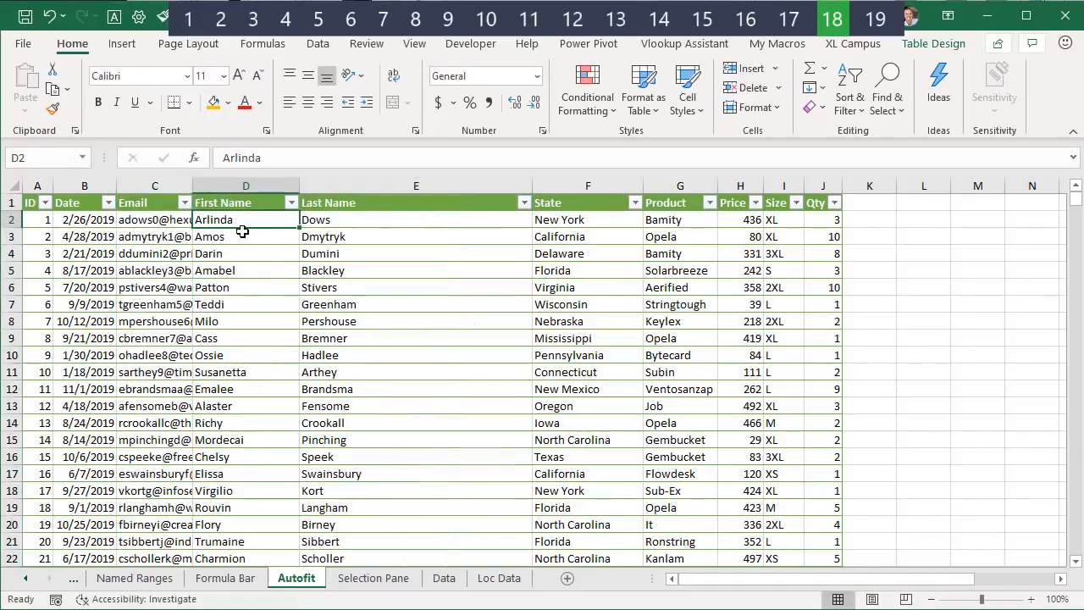
key(ctrl+a)
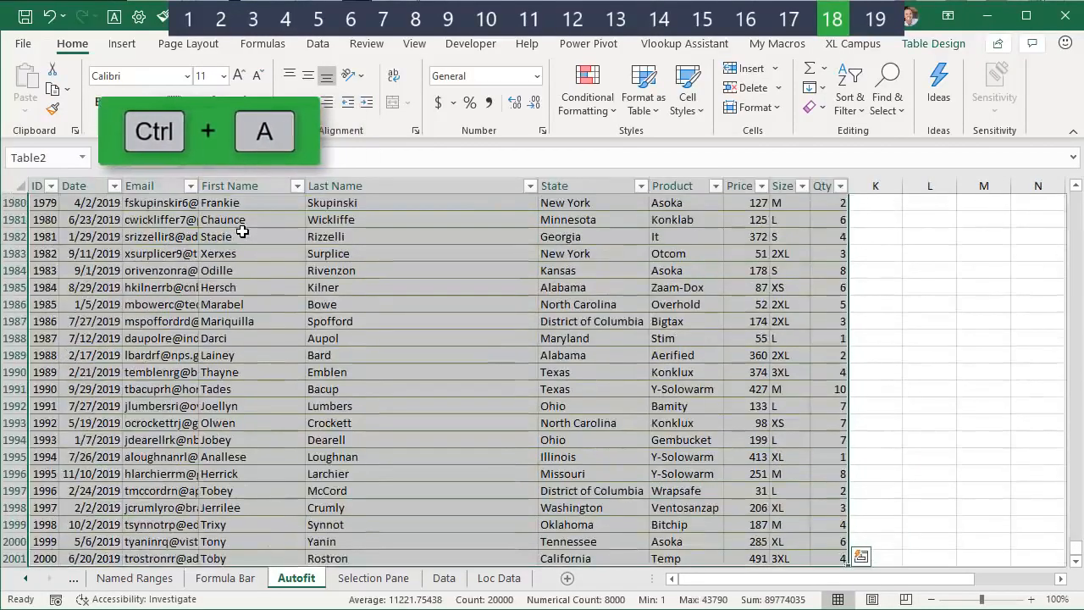
key(ctrl+a)
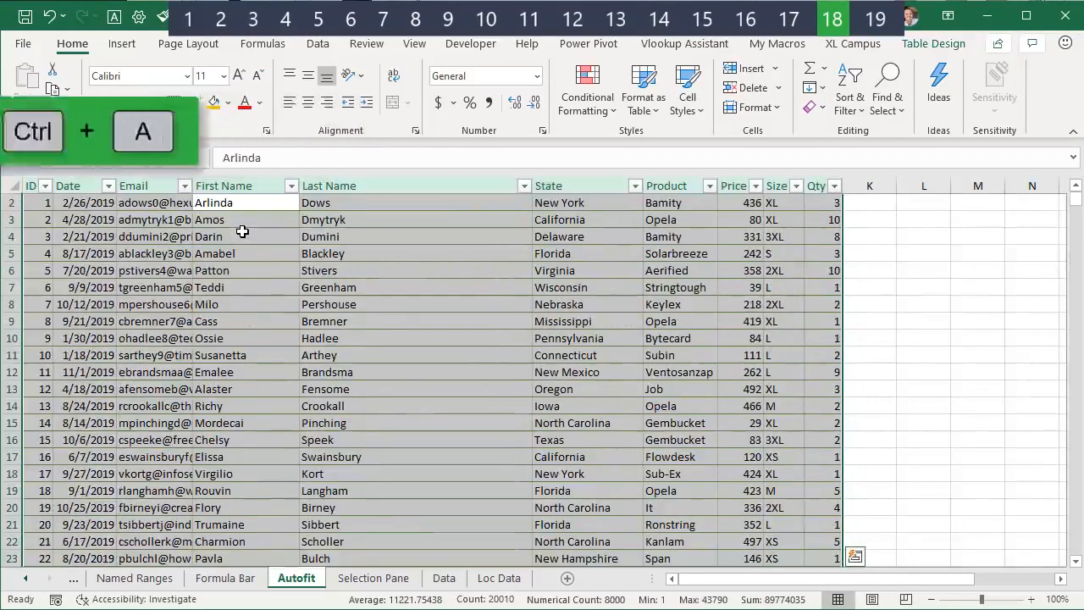
scroll(243, 231, up, 1)
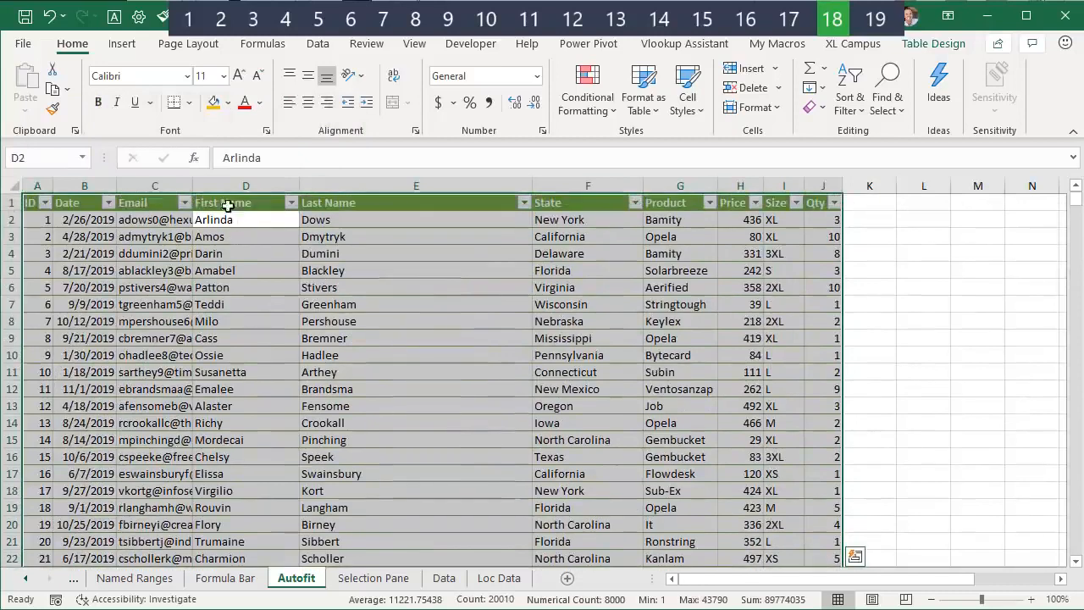
key(alt+h)
key(o)
key(i)
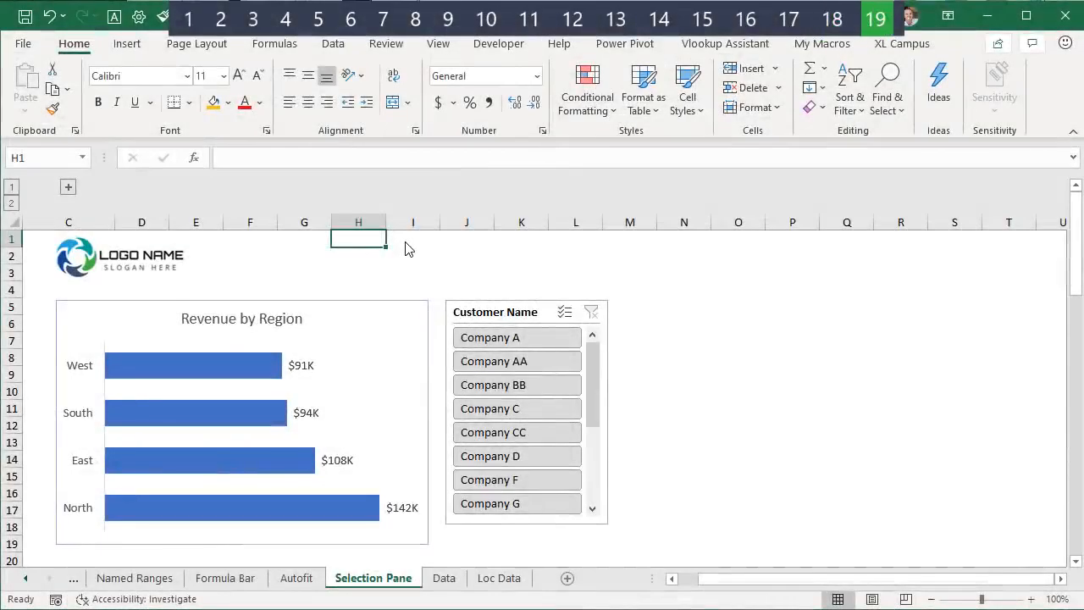
Step: Using the Selection pane on the Selection Pane sheet, hide and reshow the Customer Name slicer, and move Picture 12 to the front of the object order
key(alt+F10)
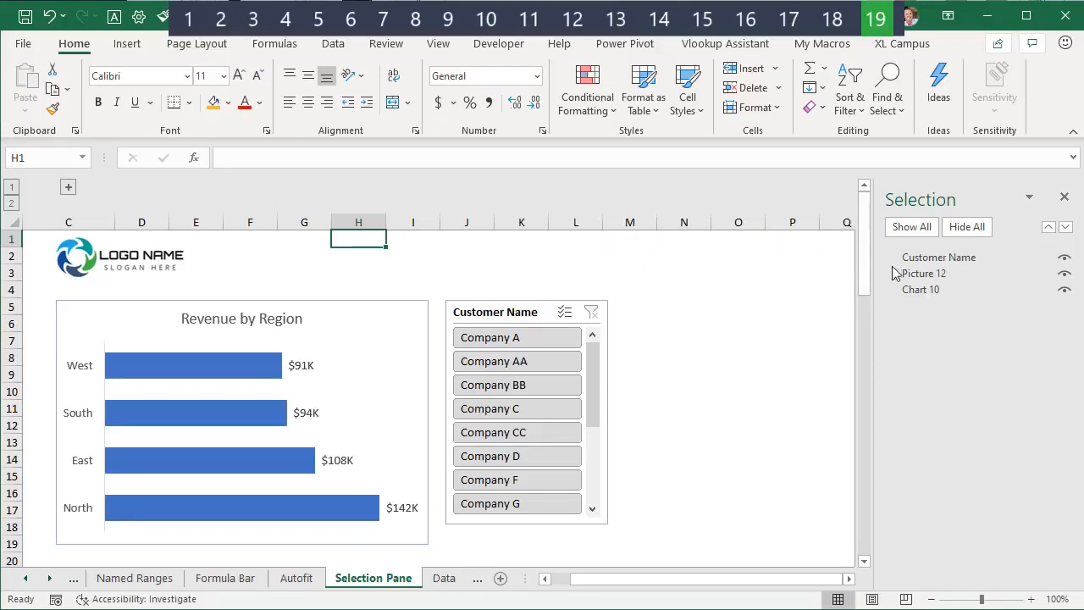
click(1064, 259)
click(1064, 259)
drag(972, 277, 974, 257)
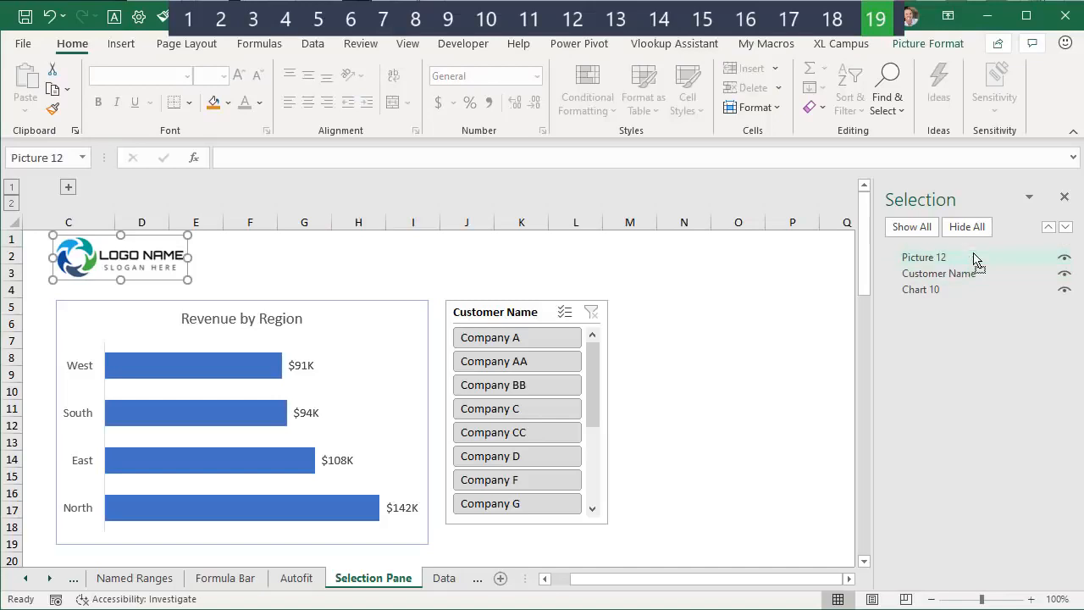